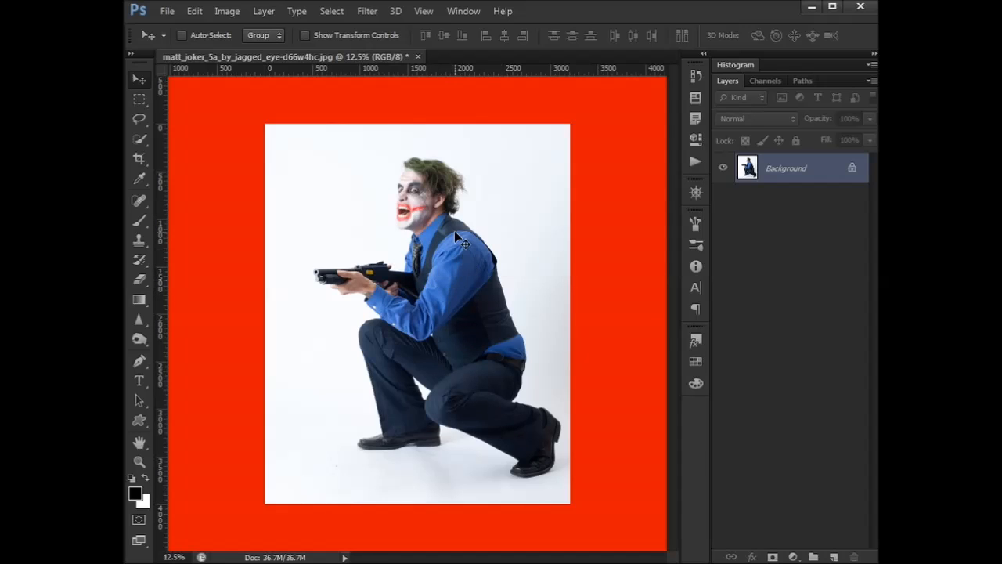
- Try to move the locked Background layer with the Move tool
scroll(481, 213, up, 3)
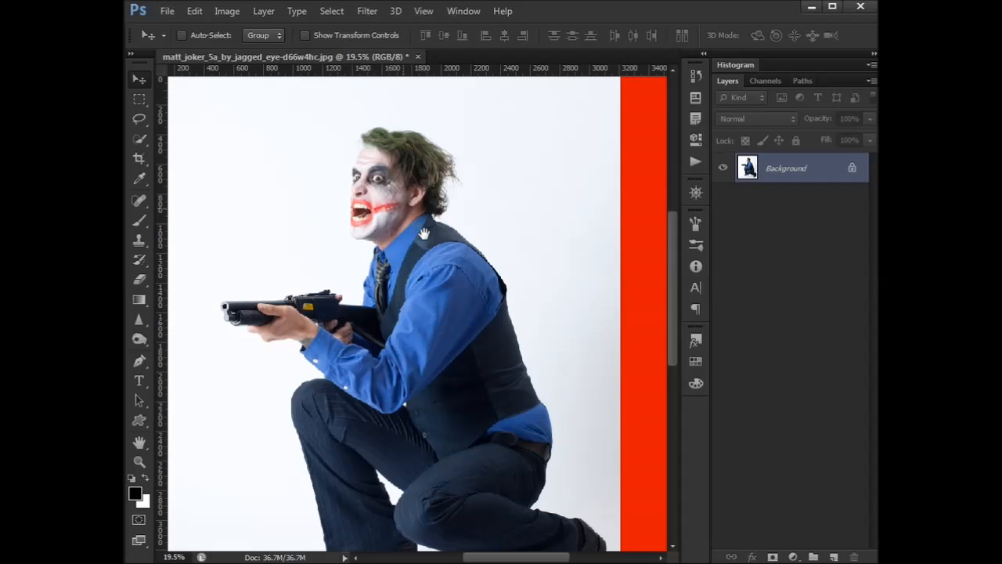
scroll(430, 240, up, 2)
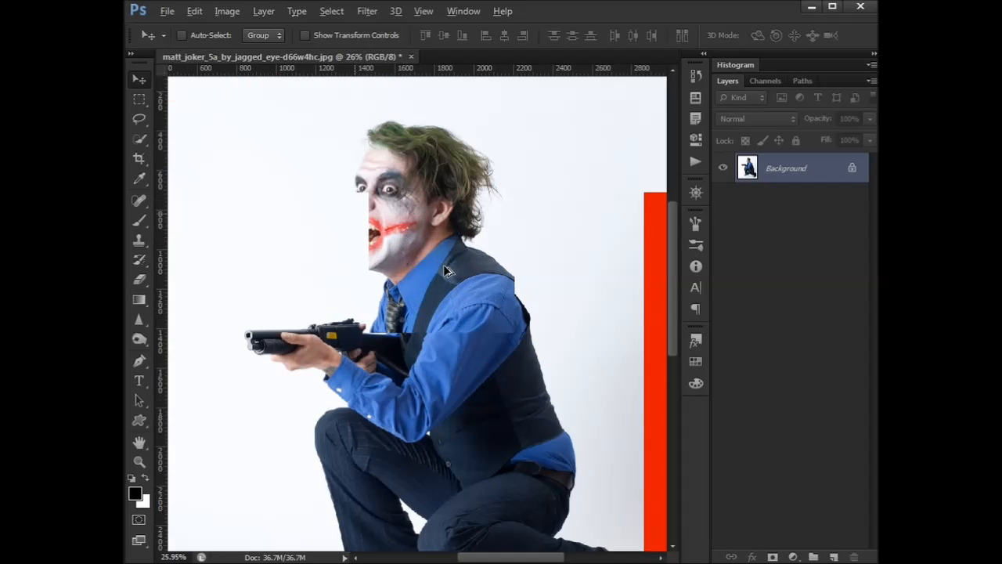
scroll(428, 235, up, 1)
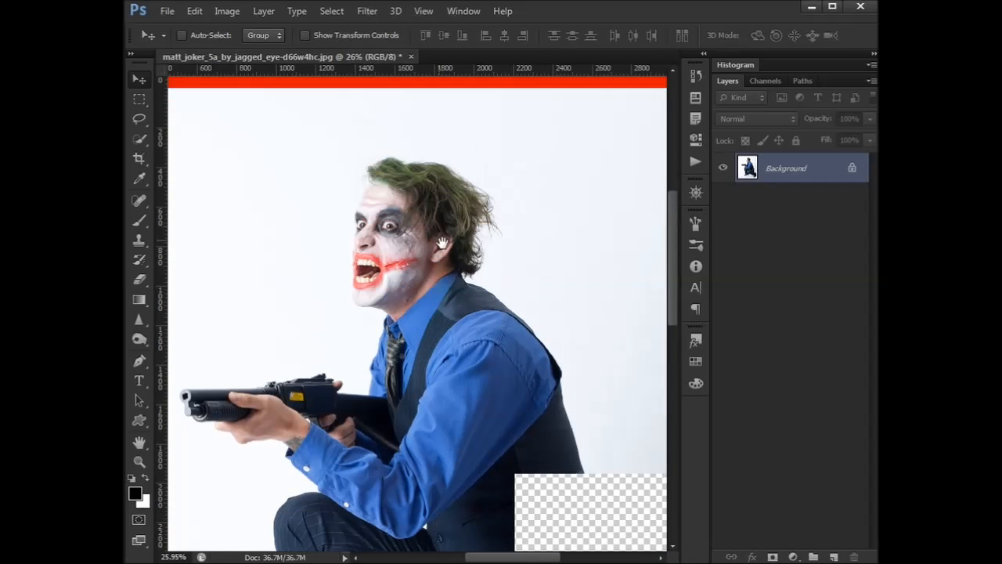
click(455, 249)
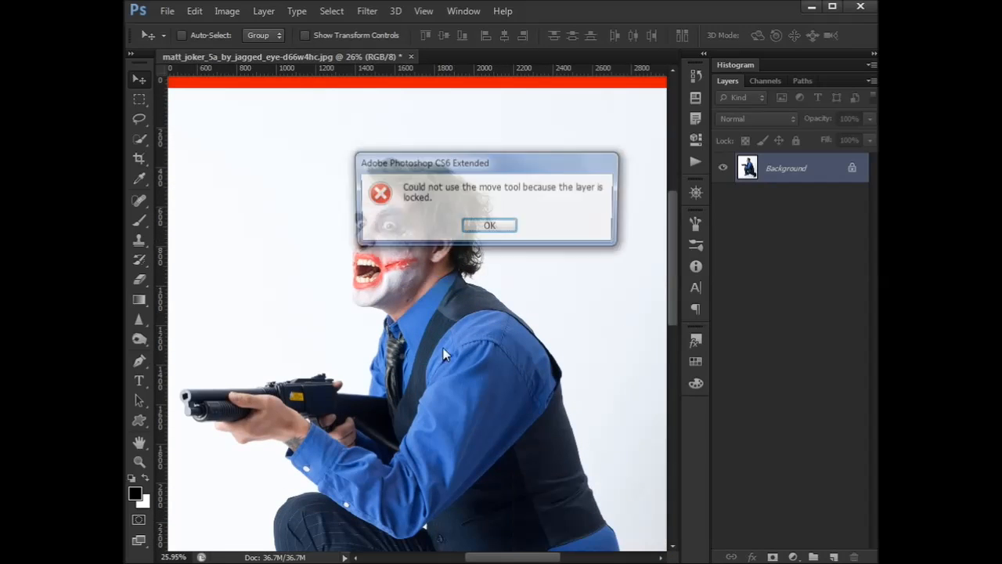
click(493, 228)
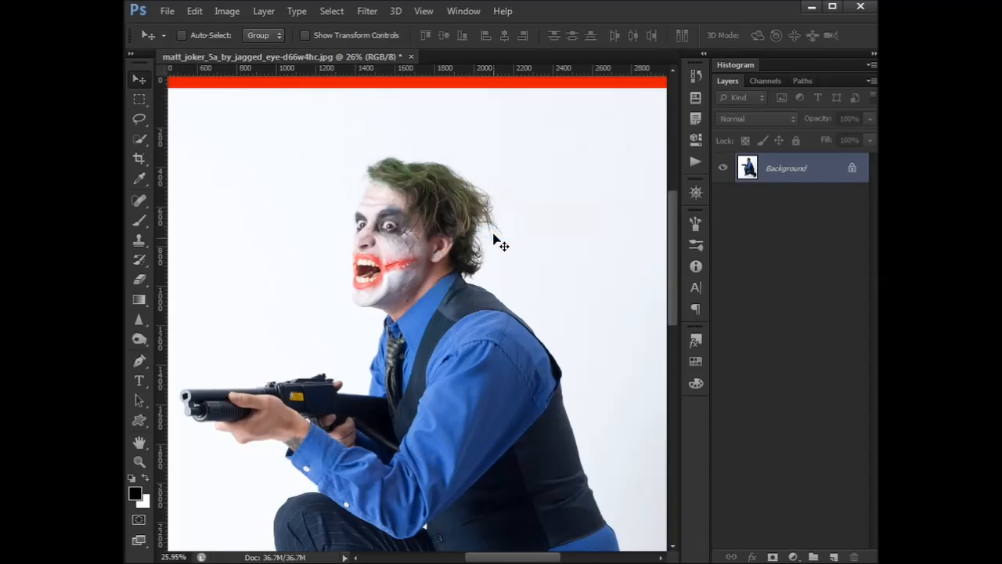
- Unlock and duplicate the Background layer, hiding the original beneath the copy
alt+double_click(820, 178)
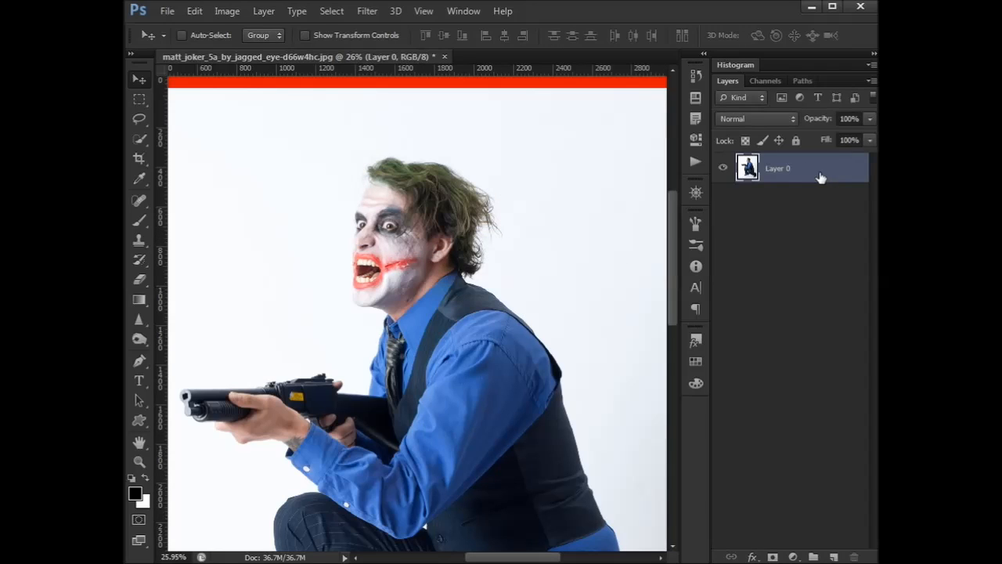
key(ctrl+j)
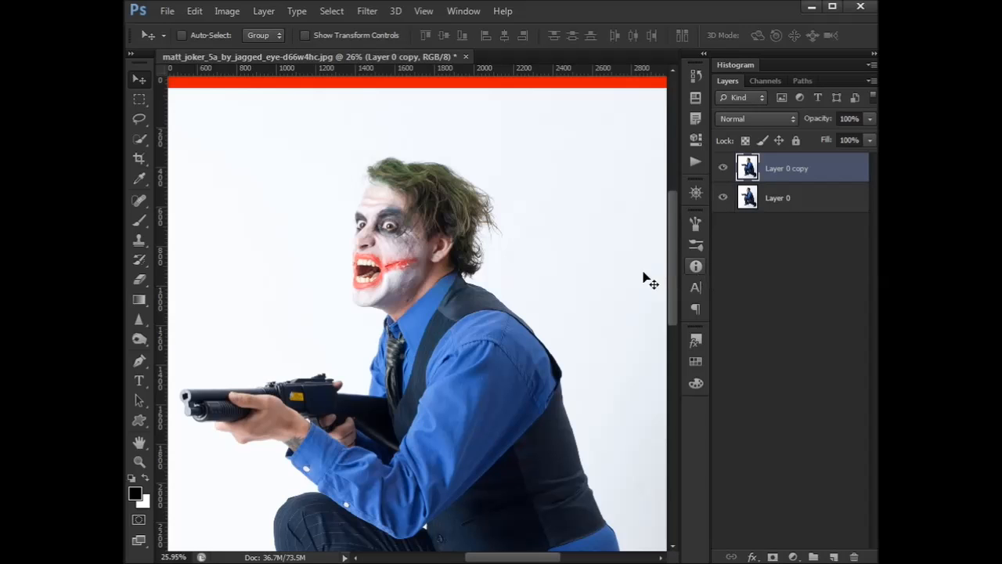
scroll(589, 291, down, 4)
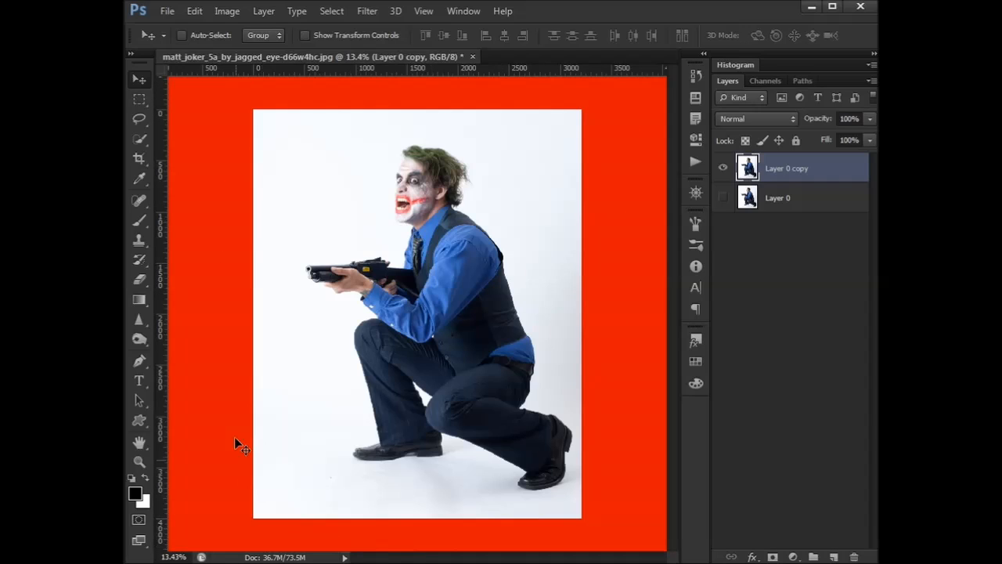
- Try the Default, Black, Dark Gray, Medium Gray, Light Gray and Custom colours for the area around the canvas
right_click(192, 285)
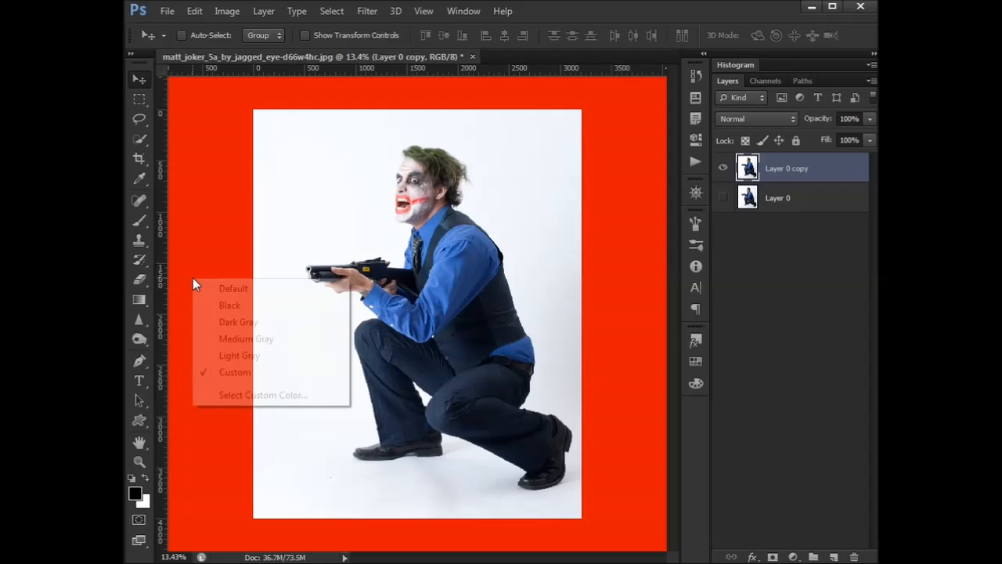
click(229, 289)
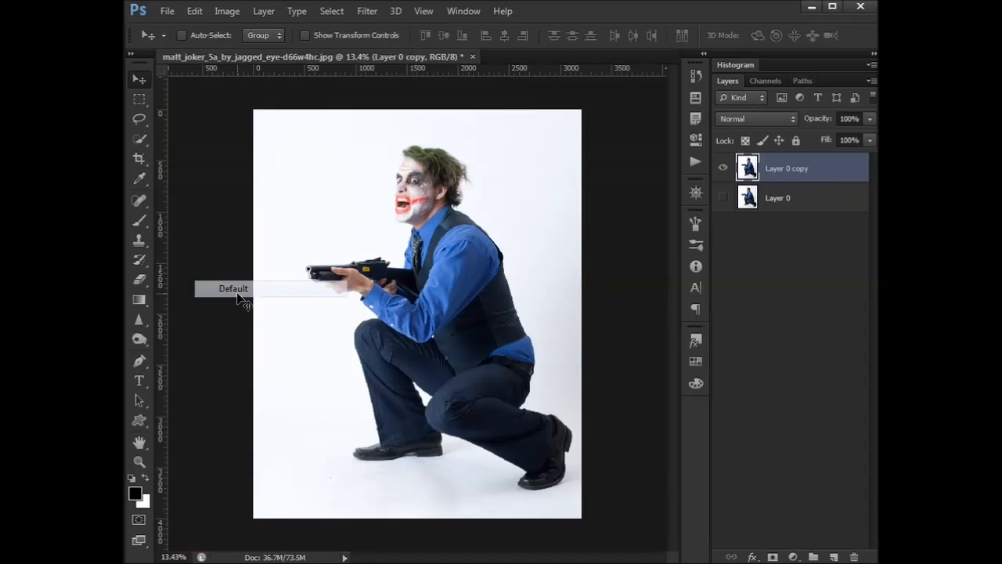
right_click(208, 275)
click(227, 297)
right_click(213, 284)
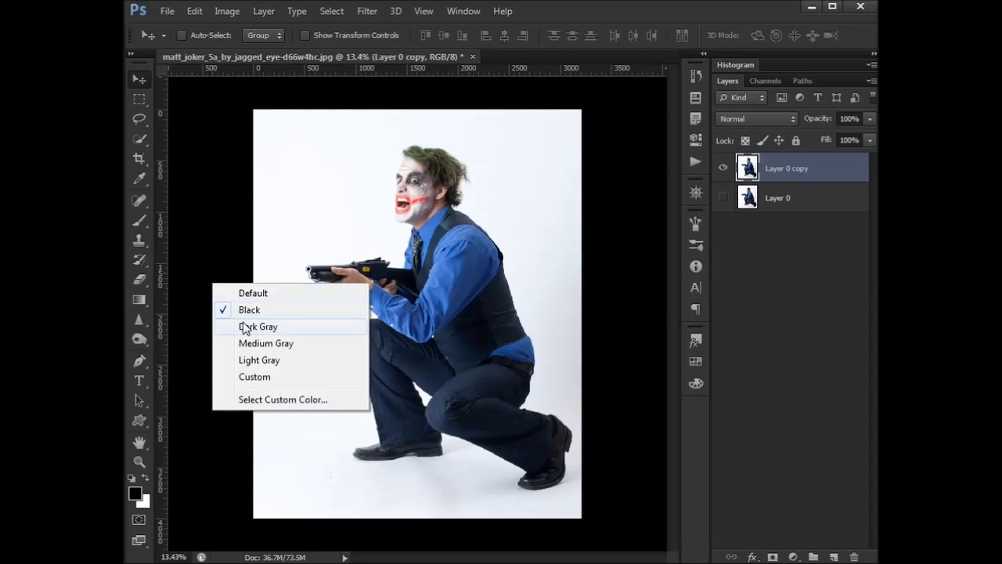
click(249, 325)
right_click(230, 303)
click(269, 364)
right_click(223, 315)
click(270, 390)
right_click(227, 315)
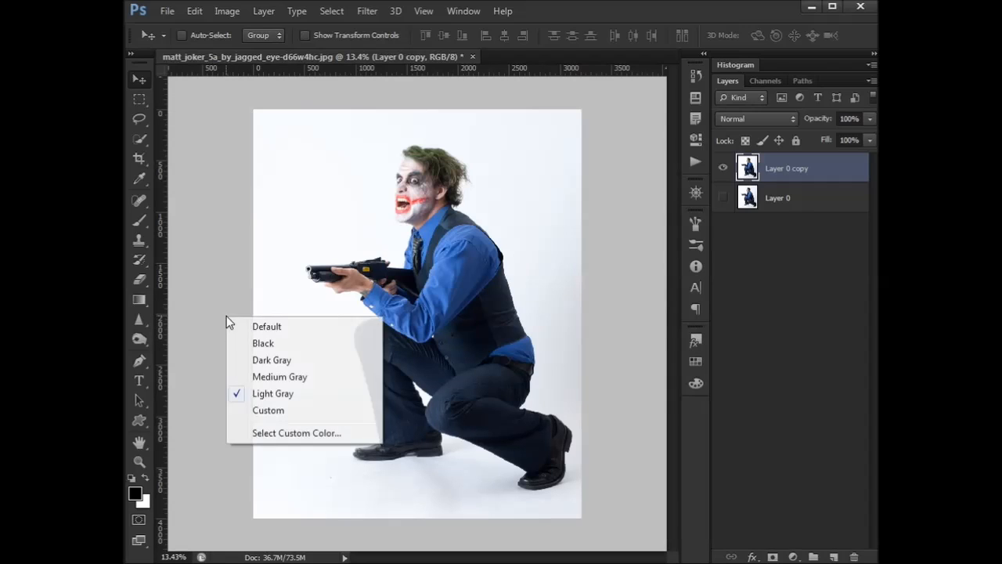
click(264, 413)
- Set the area around the canvas to Light Gray, comparing it with Medium Gray
right_click(199, 328)
click(249, 405)
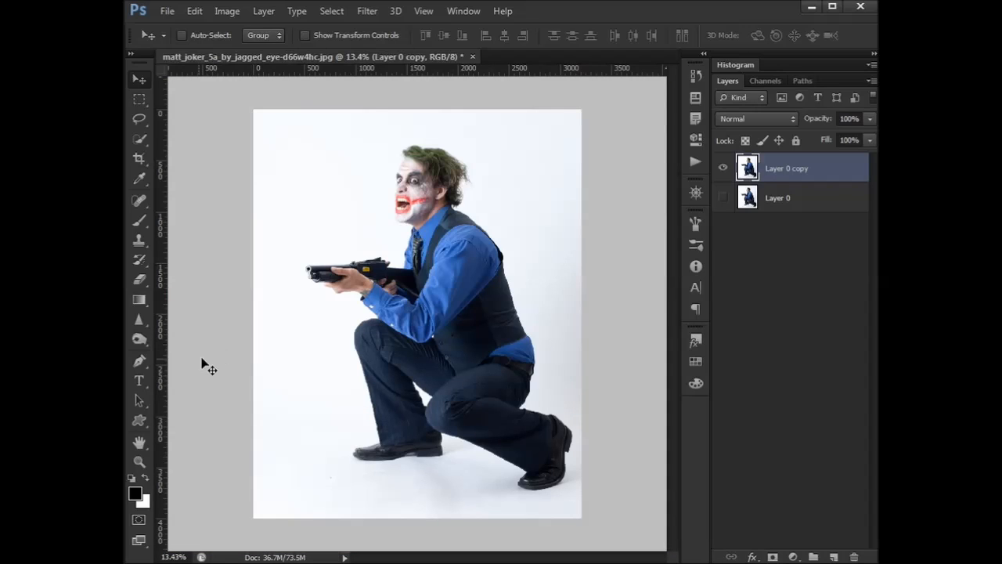
right_click(212, 318)
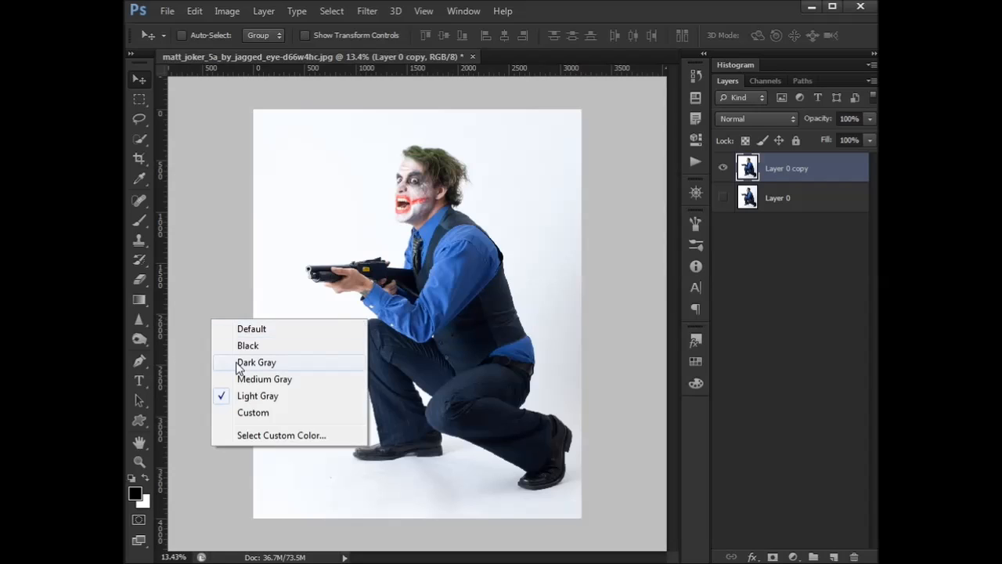
click(248, 379)
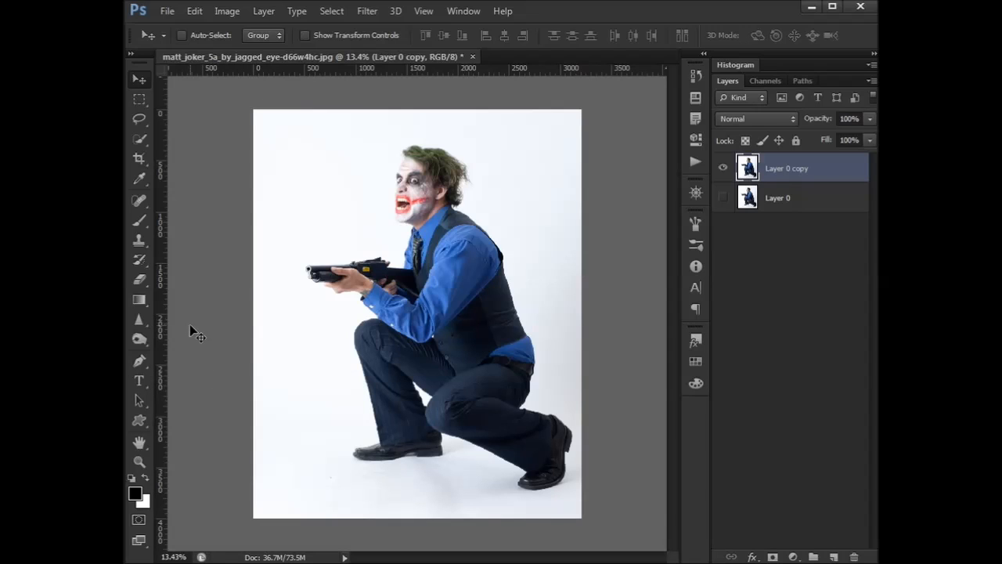
right_click(196, 299)
click(235, 374)
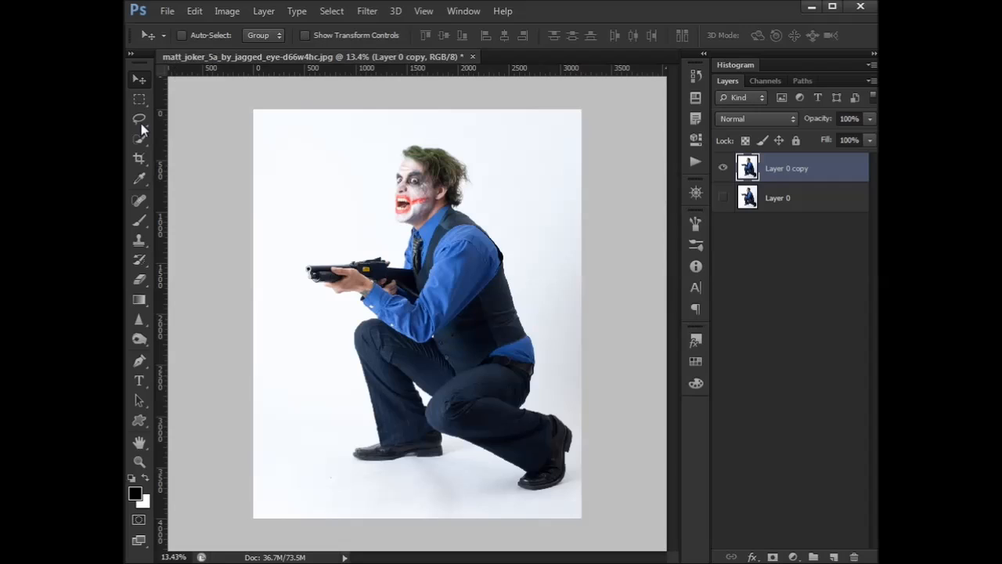
- Start a Quick Selection on the duplicate layer with a 149 px brush, covering the front shoe and lower leg
click(140, 141)
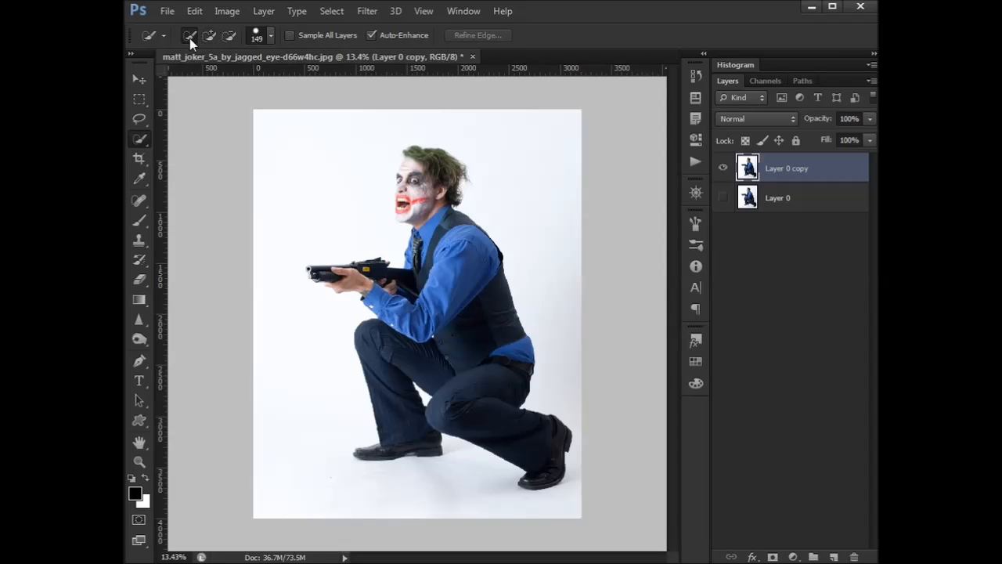
click(274, 37)
click(275, 38)
scroll(436, 345, up, 2)
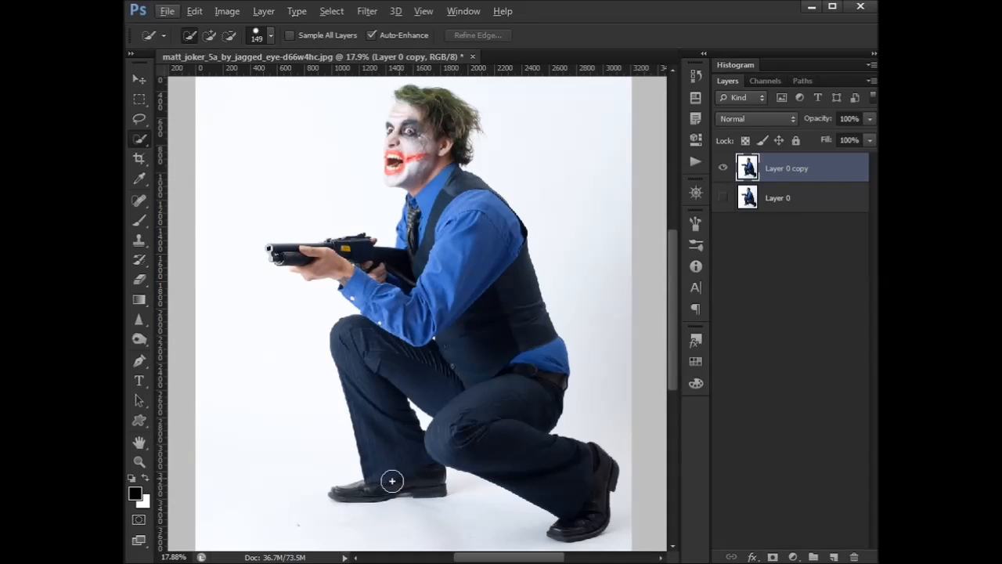
mouse_move(413, 479)
mouse_down()
mouse_move(364, 390)
mouse_move(359, 344)
mouse_move(449, 387)
mouse_move(481, 445)
mouse_move(573, 495)
mouse_move(579, 514)
mouse_move(544, 449)
mouse_up()
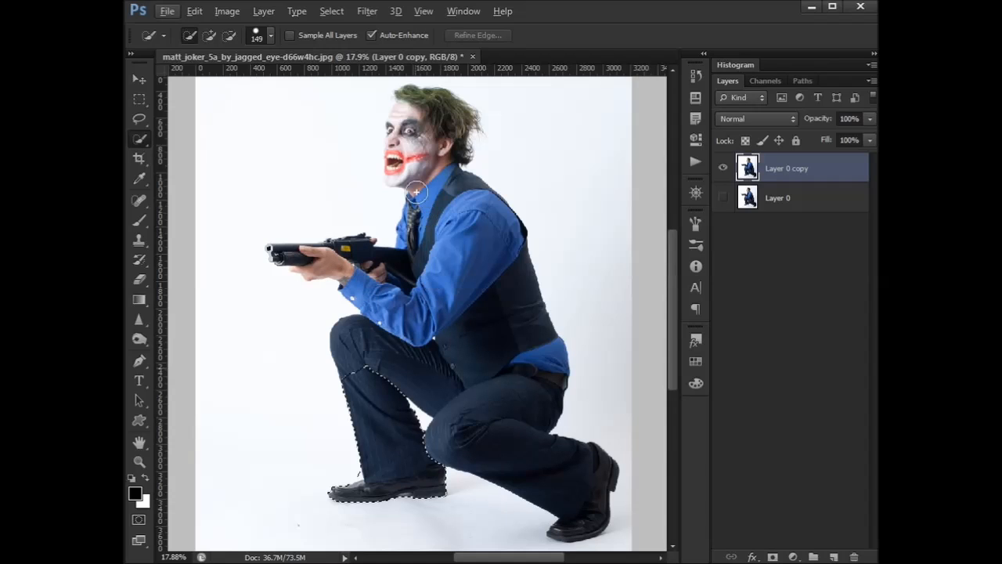
- Extend the quick selection over the man's head, arms, shotgun, vest, thighs and rear leg
mouse_move(407, 99)
mouse_down()
mouse_move(459, 115)
mouse_move(448, 136)
mouse_move(462, 200)
mouse_move(492, 226)
mouse_move(514, 272)
mouse_move(465, 302)
mouse_up()
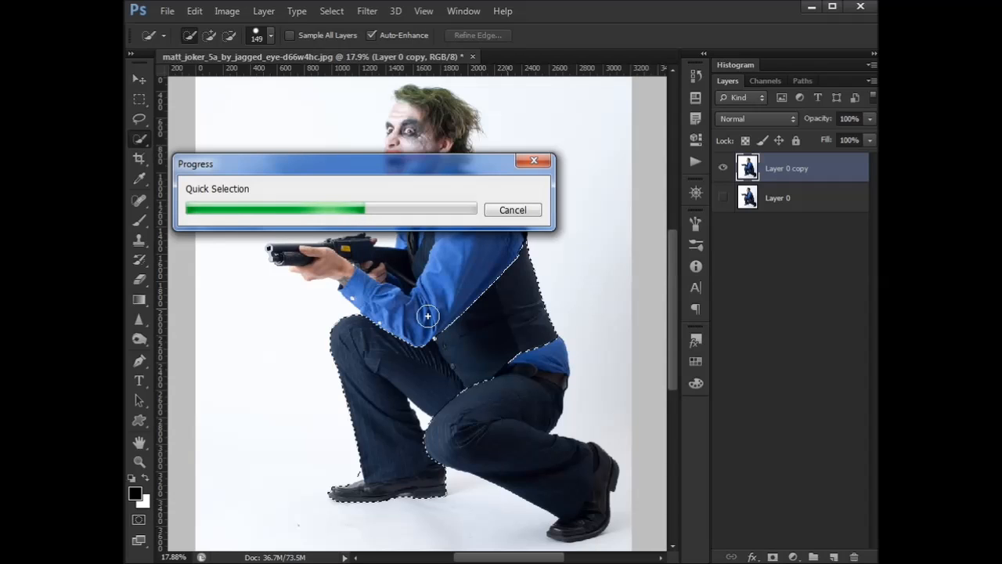
mouse_move(478, 364)
mouse_down()
mouse_move(487, 408)
mouse_move(530, 451)
mouse_up()
mouse_move(460, 270)
mouse_down()
mouse_move(419, 292)
mouse_move(390, 291)
mouse_move(317, 263)
mouse_move(432, 250)
mouse_move(412, 233)
mouse_move(417, 221)
mouse_move(458, 191)
mouse_move(412, 162)
mouse_move(399, 135)
mouse_move(407, 114)
mouse_move(396, 175)
mouse_up()
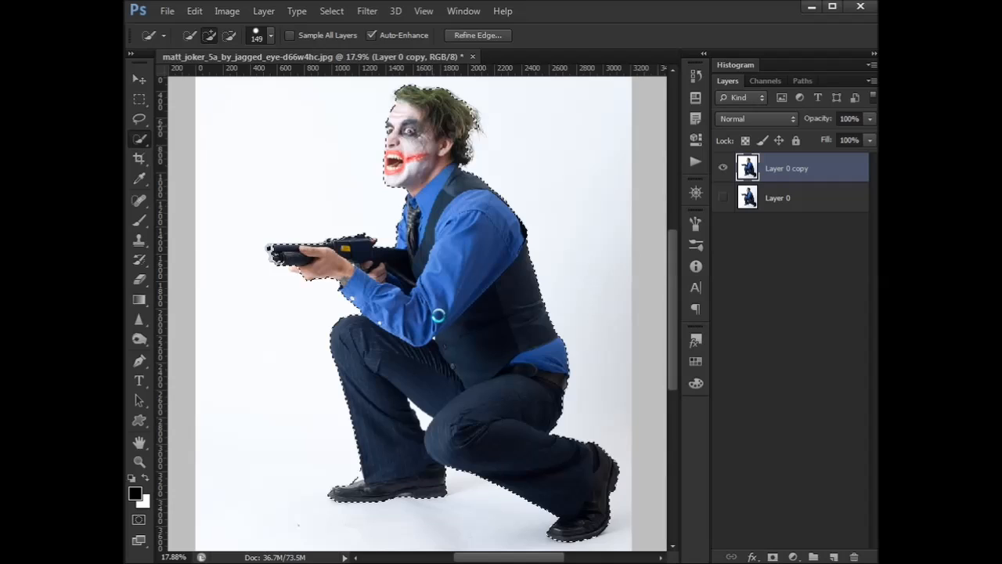
click(438, 316)
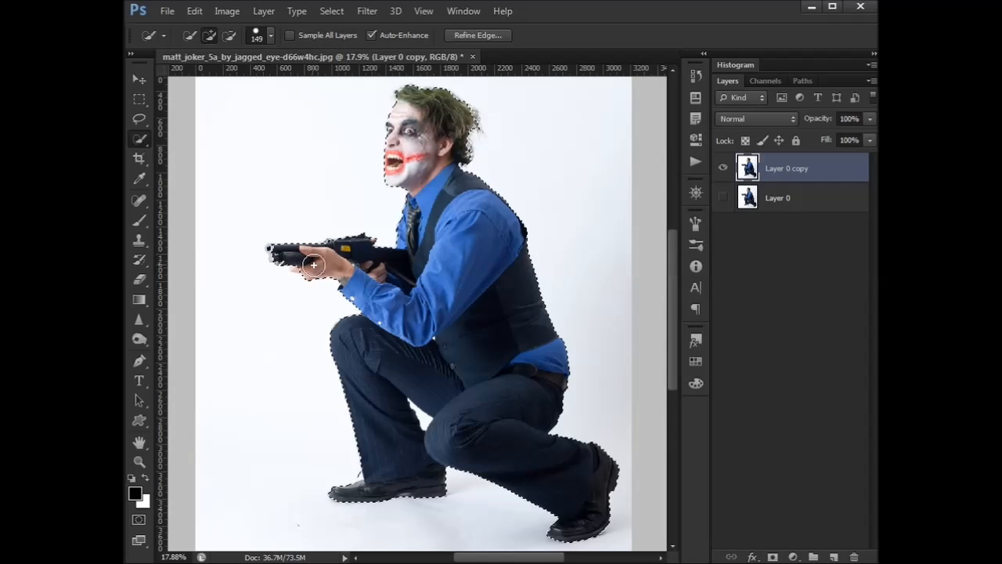
- Reduce the Quick Selection brush to 50 px and refine the selection around the shotgun's muzzle and the hands
key(alt)
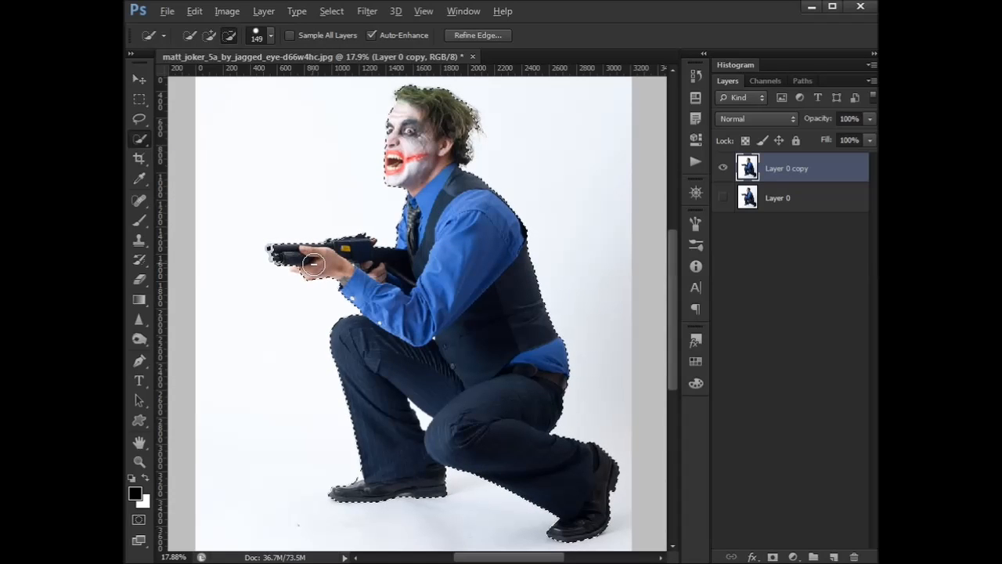
scroll(307, 268, up, 1)
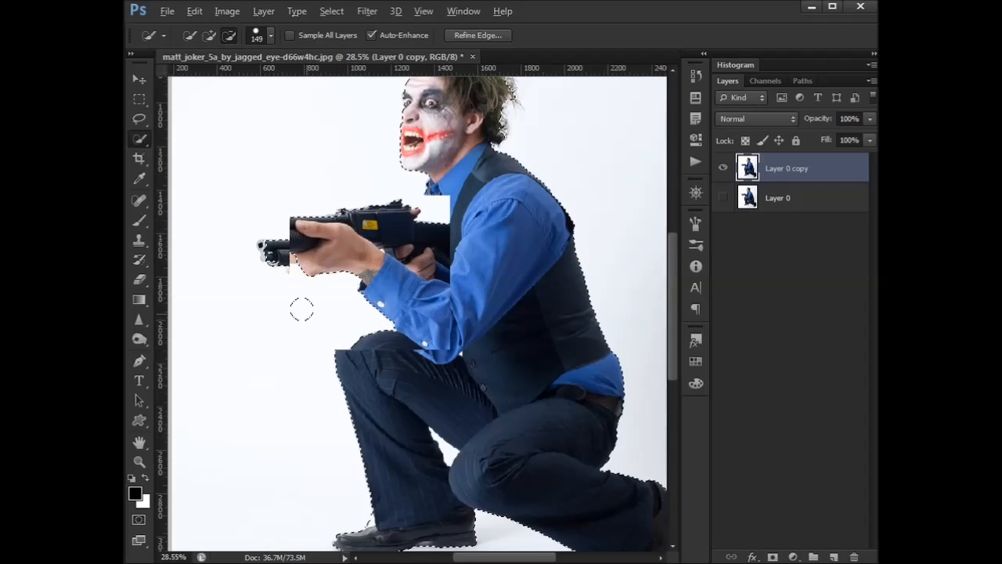
scroll(302, 307, up, 3)
drag(304, 227, 278, 245)
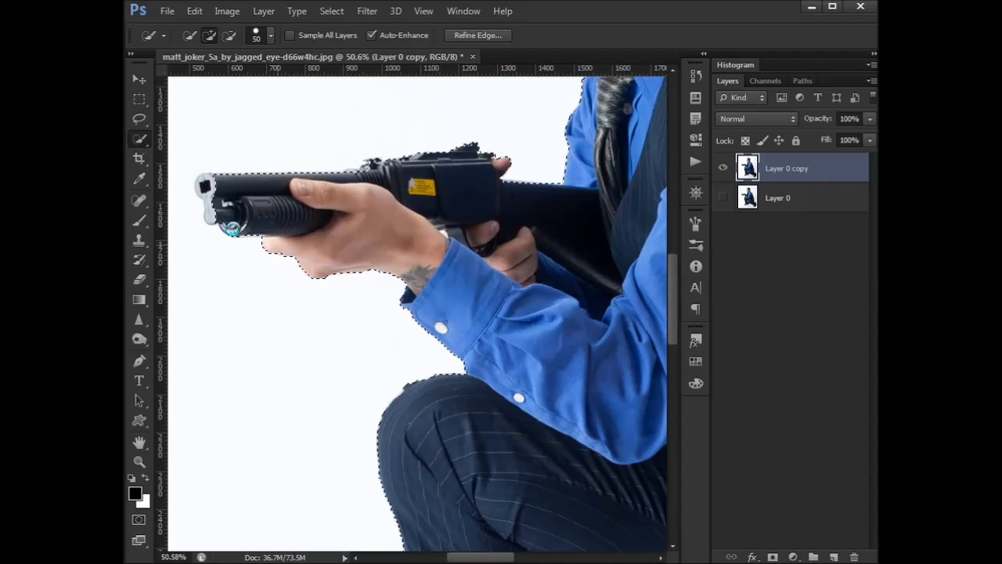
click(213, 214)
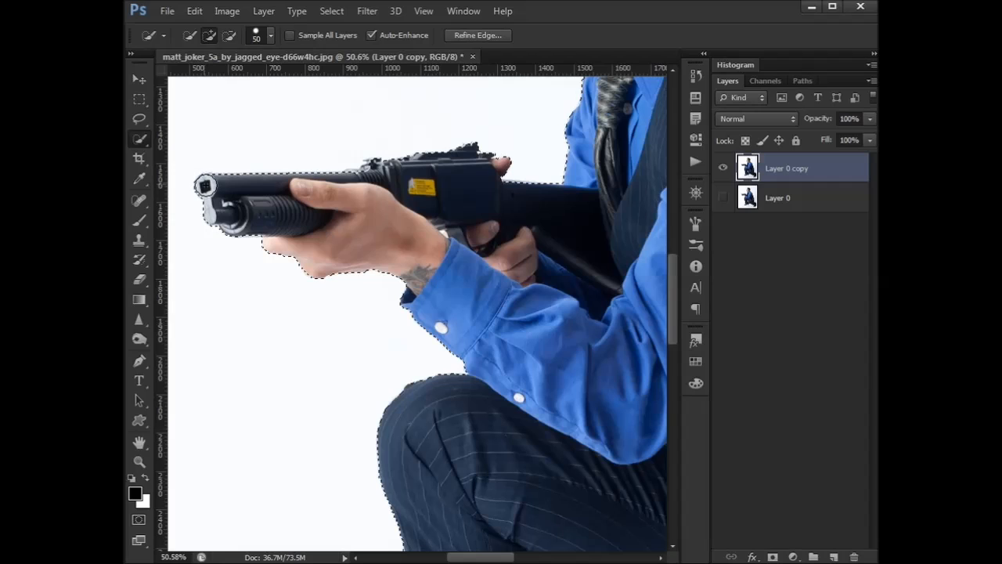
click(492, 236)
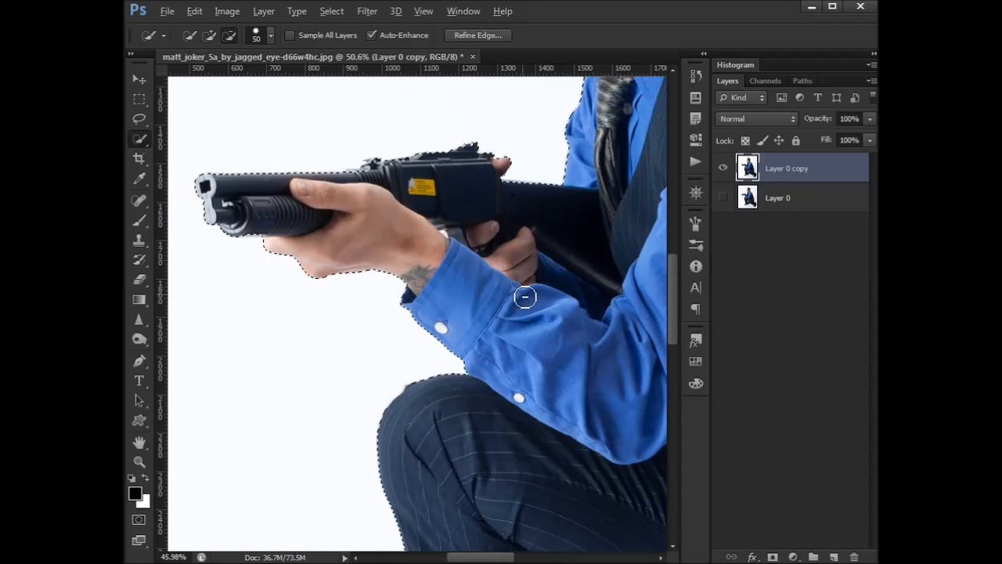
- Open Refine Edge for the figure's selection and move the dialog clear of the figure
scroll(518, 295, down, 5)
drag(510, 273, 378, 277)
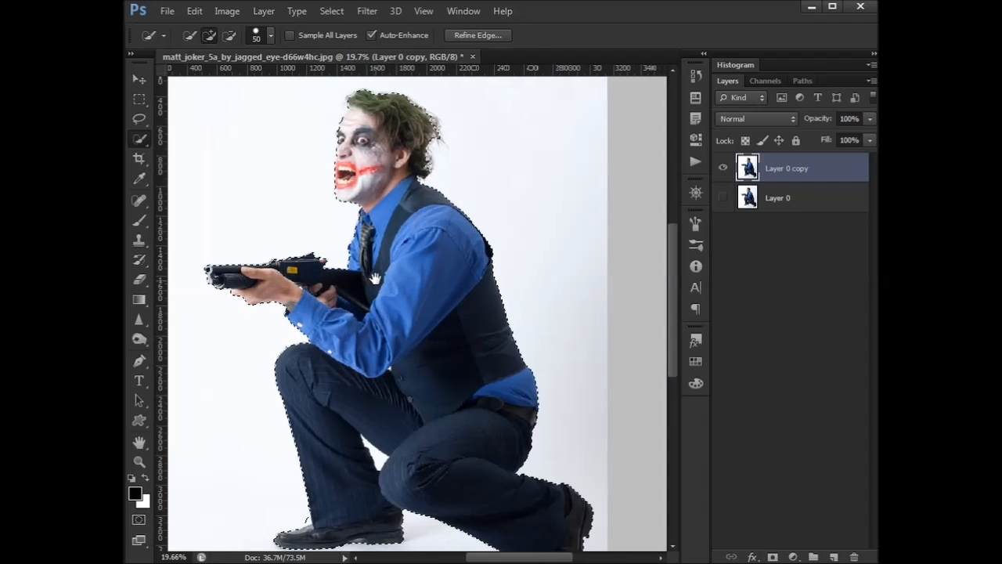
scroll(446, 293, down, 1)
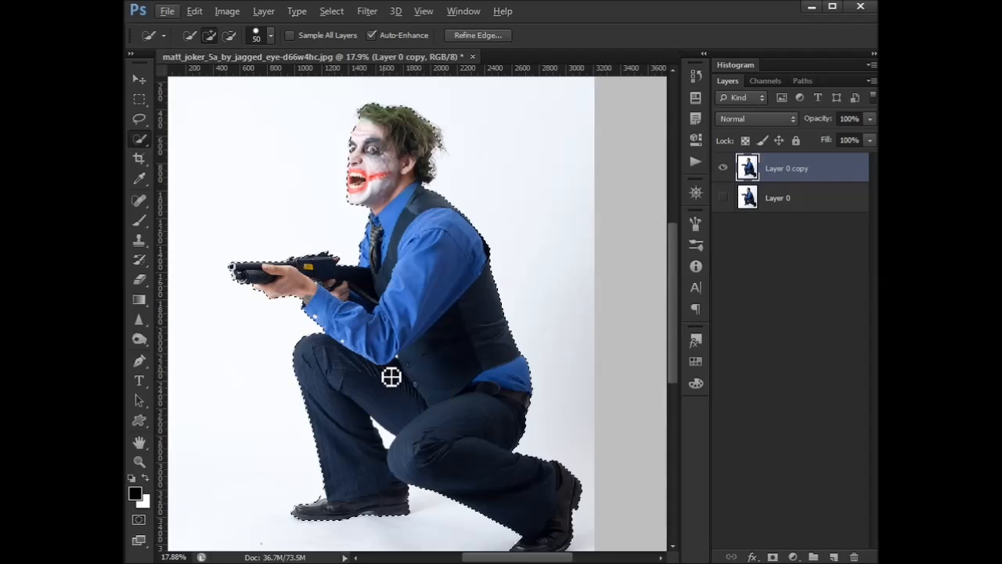
key(alt)
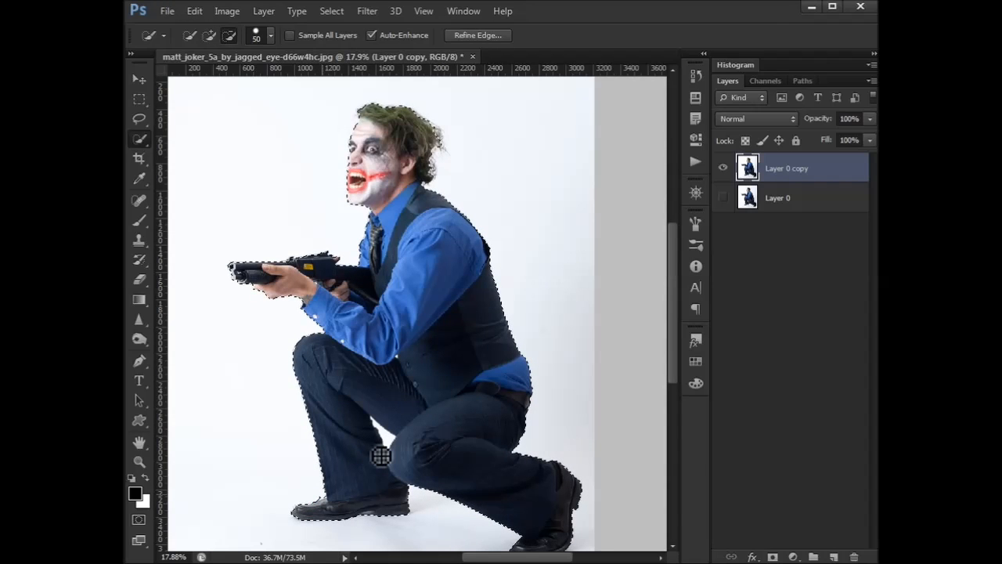
click(332, 11)
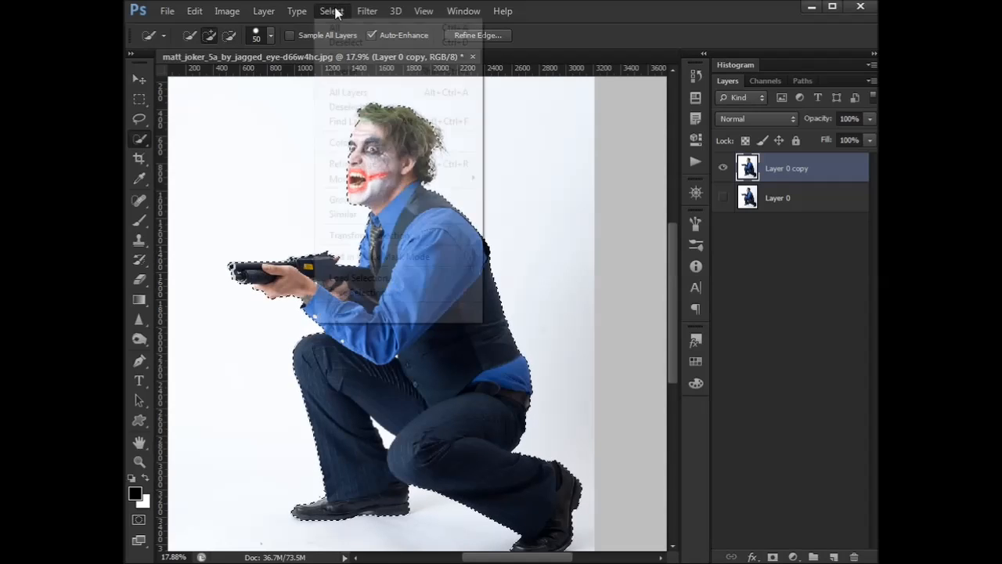
click(366, 164)
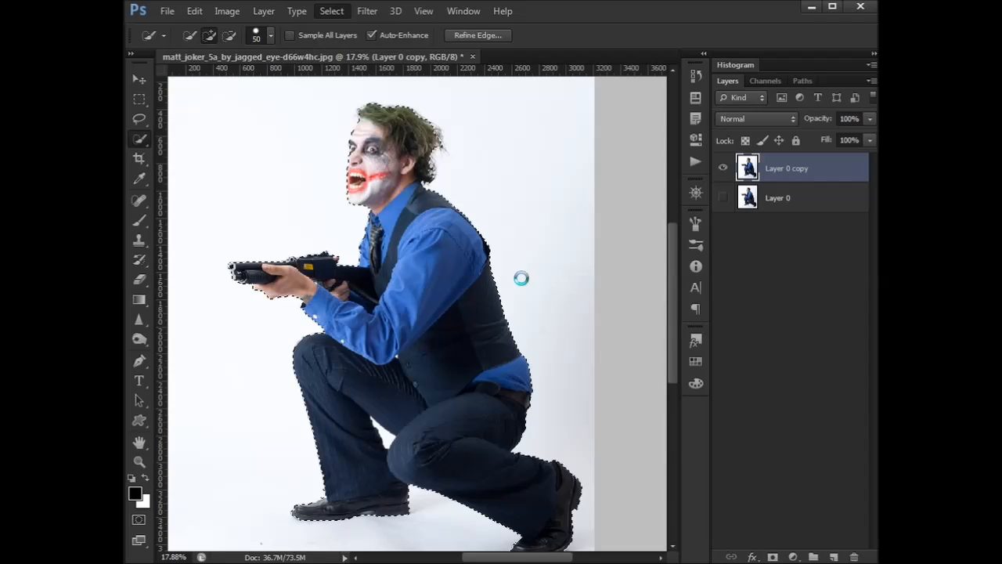
drag(646, 108, 731, 96)
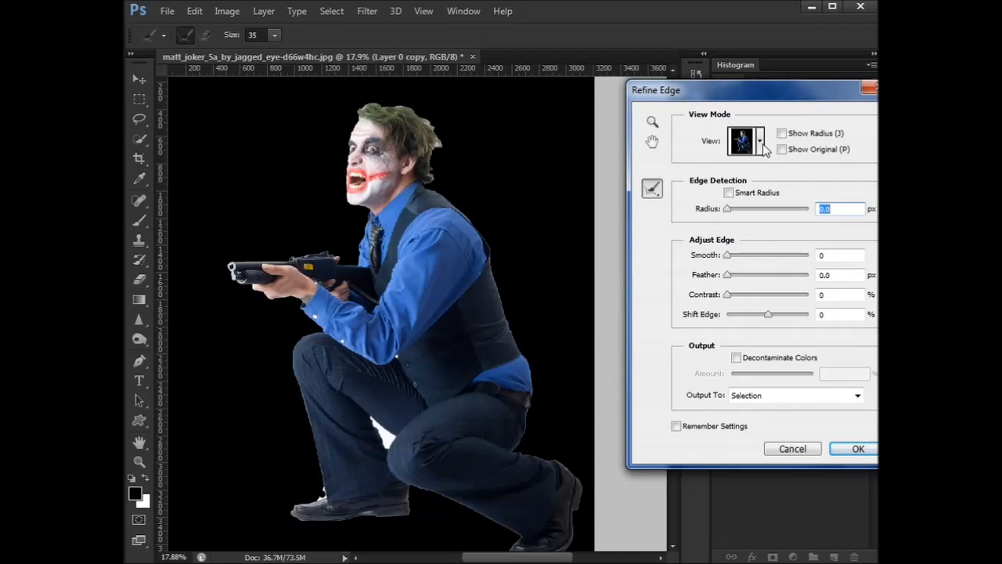
- Preview the original image and the edge detection radius, turning each preview off again
click(783, 150)
click(783, 150)
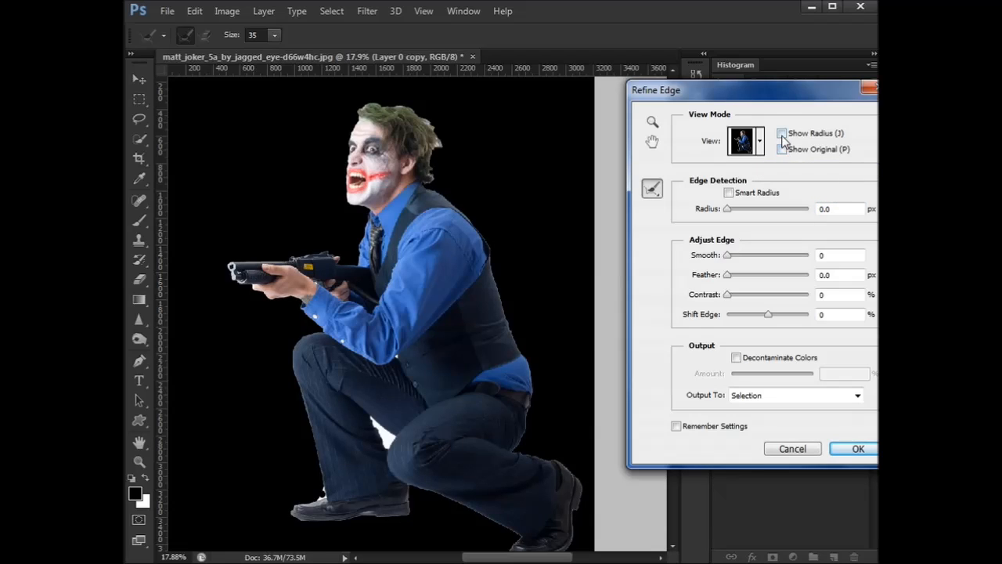
click(782, 134)
click(782, 134)
- Enable Smart Radius at 5.8 px and Decontaminate Colors at 60%, and set Smooth to 20, Feather to 1.0 px and Contrast to 10%
drag(746, 208, 749, 208)
click(756, 360)
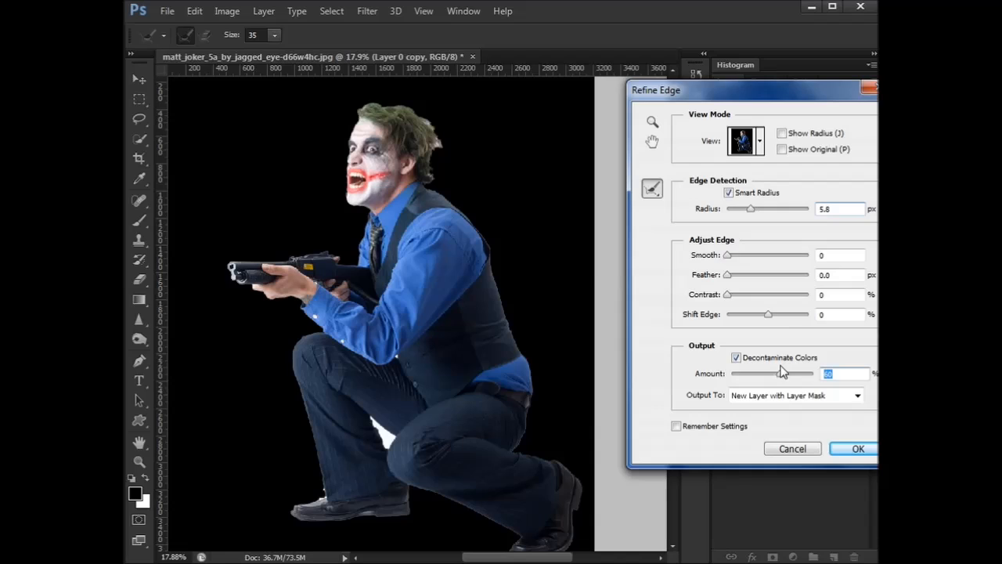
drag(727, 256, 743, 254)
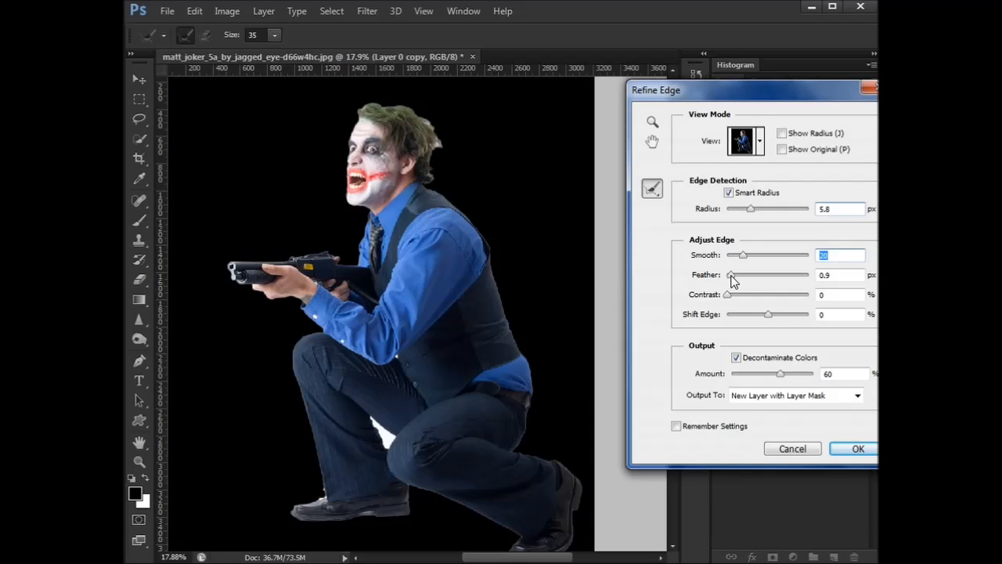
click(732, 277)
click(731, 295)
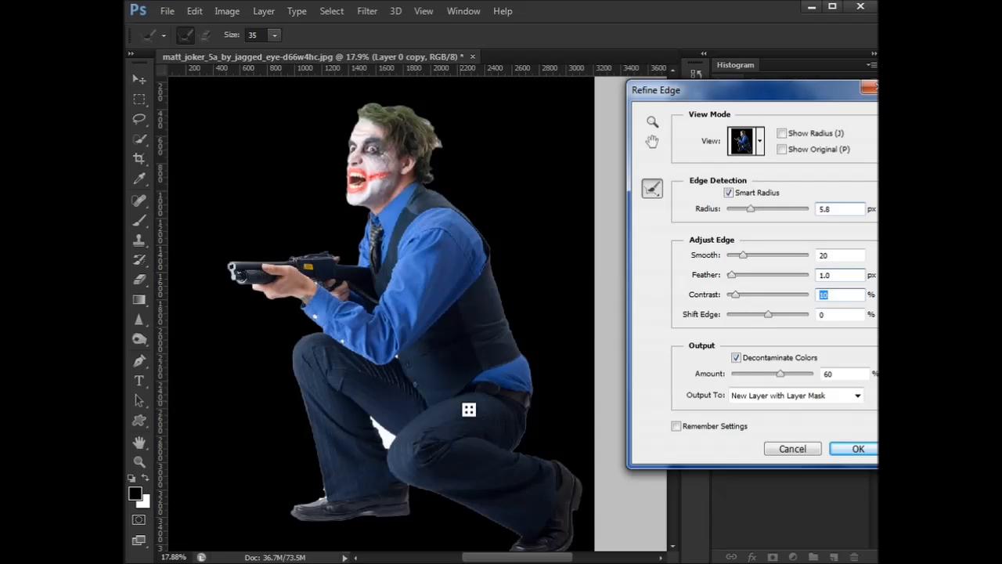
- Brush the Refine Radius tool at size 304 around the outline of the figure, including the shotgun, legs and shoes
drag(315, 328, 338, 339)
mouse_move(278, 498)
mouse_down()
mouse_move(314, 479)
mouse_move(278, 348)
mouse_move(307, 322)
mouse_move(223, 263)
mouse_move(345, 235)
mouse_move(354, 205)
mouse_move(329, 134)
mouse_move(376, 92)
mouse_move(452, 147)
mouse_move(446, 189)
mouse_move(497, 249)
mouse_move(504, 298)
mouse_move(540, 368)
mouse_move(532, 423)
mouse_move(581, 549)
mouse_up()
mouse_move(482, 552)
mouse_down()
mouse_move(474, 519)
mouse_move(408, 478)
mouse_move(393, 511)
mouse_move(283, 526)
mouse_up()
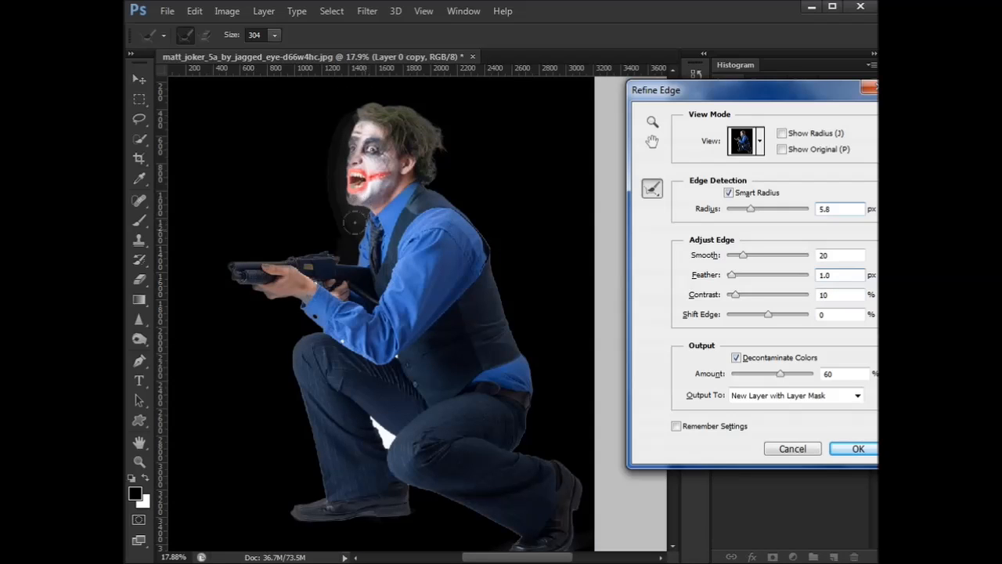
- Toggle Decontaminate Colors off and on, and reset all Refine Edge settings
key(alt)
drag(781, 373, 775, 375)
click(739, 359)
click(740, 359)
key(alt)
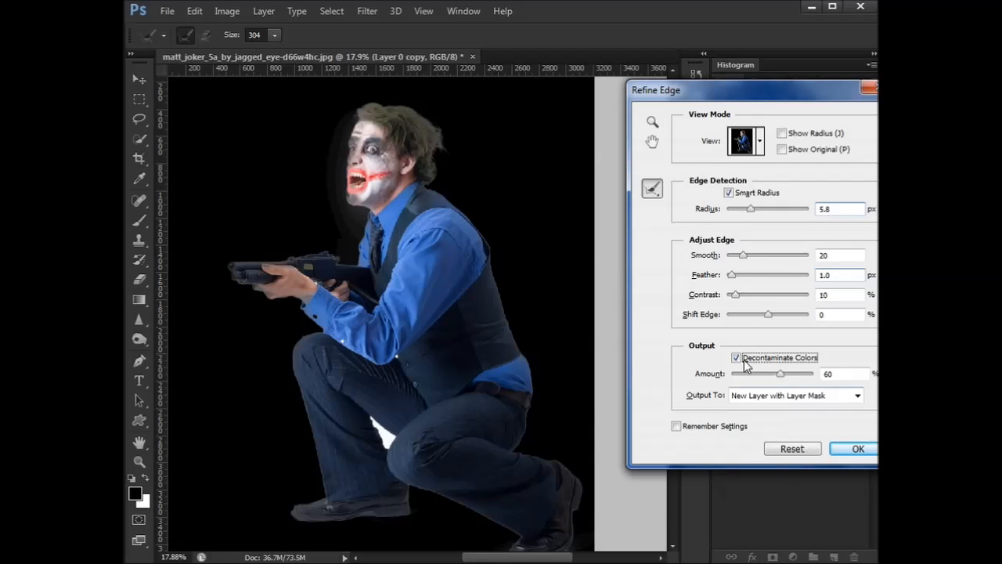
alt+click(793, 451)
alt+click(793, 449)
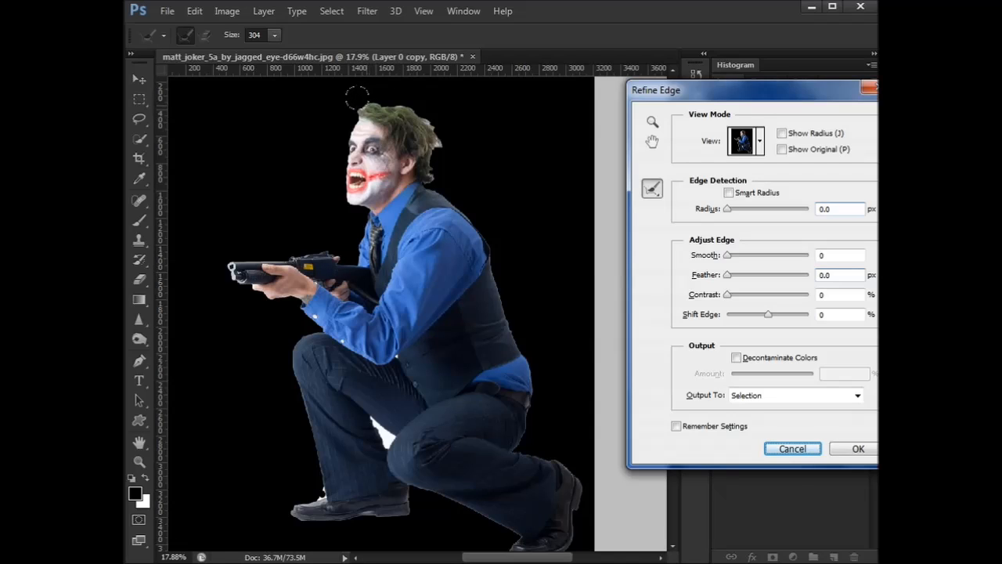
- Brush the edge refinement around the whole figure again and erase it over the face and hair
mouse_move(354, 97)
mouse_down()
mouse_move(435, 122)
mouse_move(441, 213)
mouse_move(476, 276)
mouse_move(516, 401)
mouse_move(513, 425)
mouse_move(580, 471)
mouse_move(563, 521)
mouse_move(526, 553)
mouse_move(487, 548)
mouse_move(460, 510)
mouse_move(417, 487)
mouse_move(395, 518)
mouse_move(323, 525)
mouse_move(265, 513)
mouse_move(297, 495)
mouse_move(289, 360)
mouse_move(305, 329)
mouse_move(217, 270)
mouse_move(265, 246)
mouse_move(351, 241)
mouse_move(330, 171)
mouse_move(345, 92)
mouse_up()
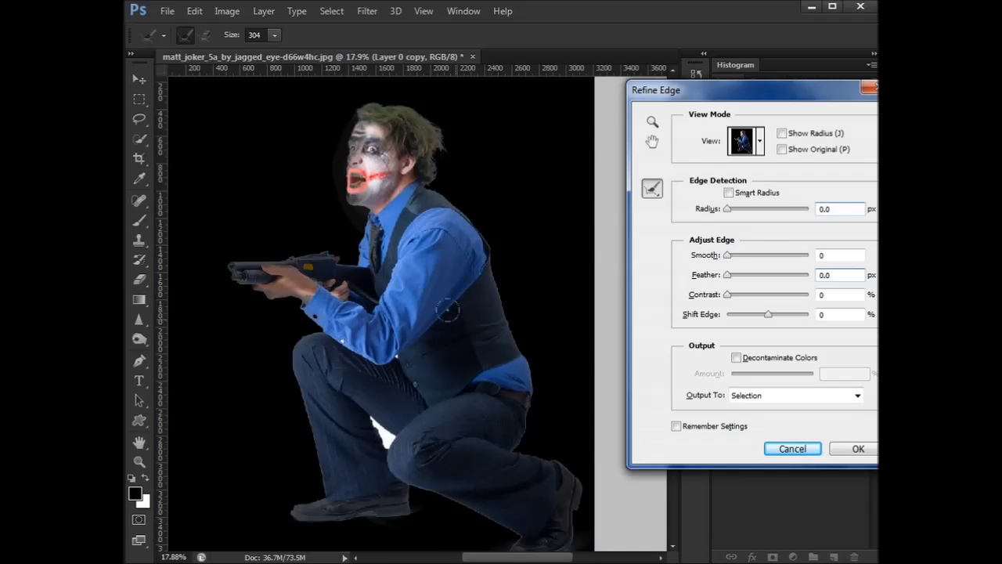
mouse_move(365, 196)
alt+mouse_down()
mouse_move(356, 168)
mouse_move(364, 125)
alt+mouse_up()
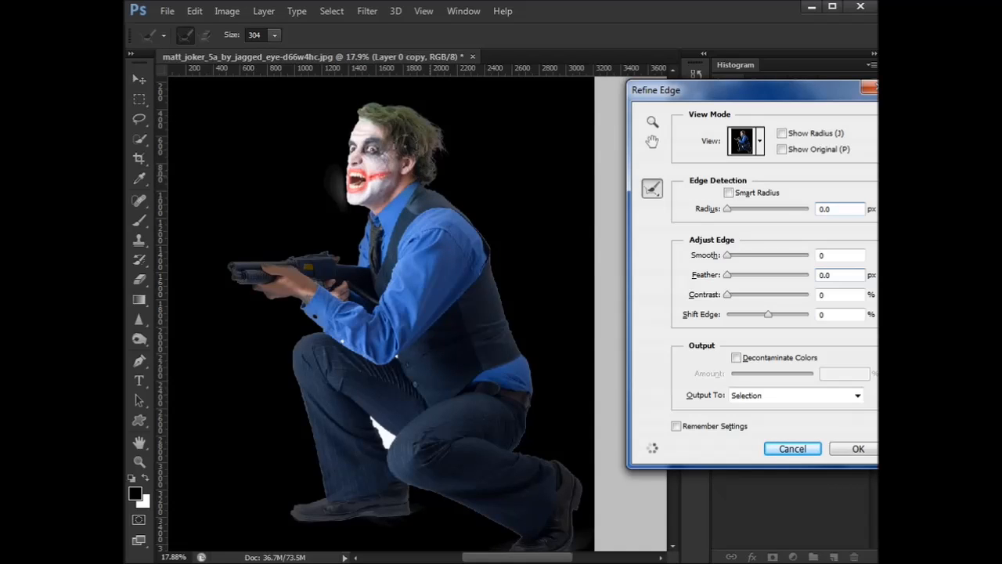
mouse_move(379, 185)
alt+mouse_down()
mouse_move(401, 160)
mouse_move(413, 117)
mouse_move(384, 113)
mouse_move(405, 144)
alt+mouse_up()
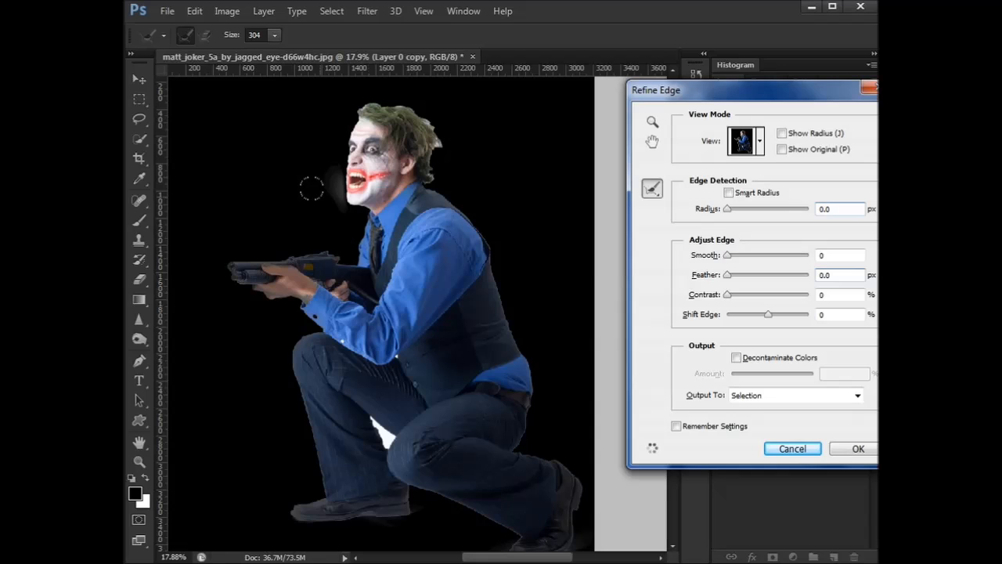
drag(327, 202, 325, 137)
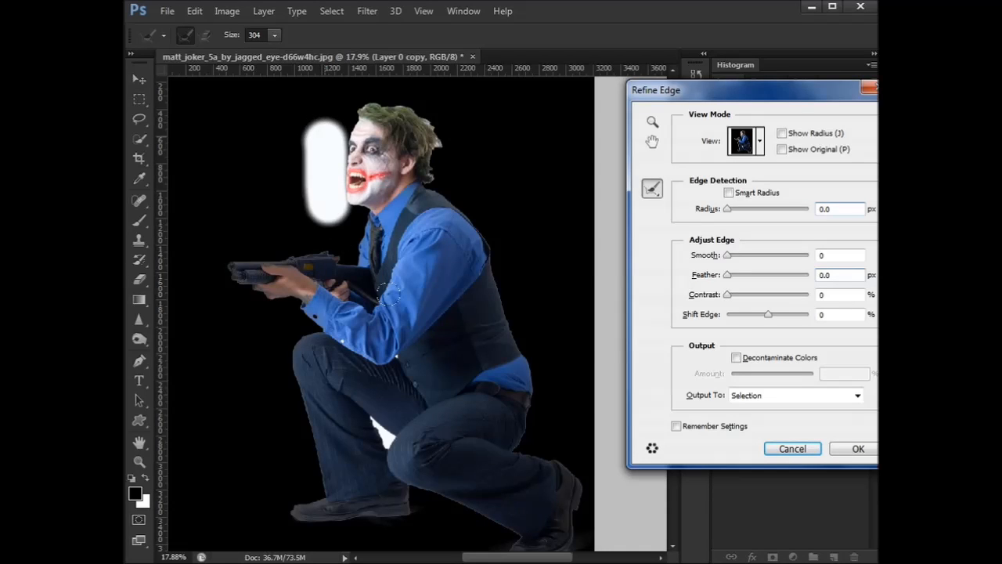
- Enable Decontaminate Colors at 21% and brush the edge refinement along the outline of the hair
click(737, 358)
click(752, 374)
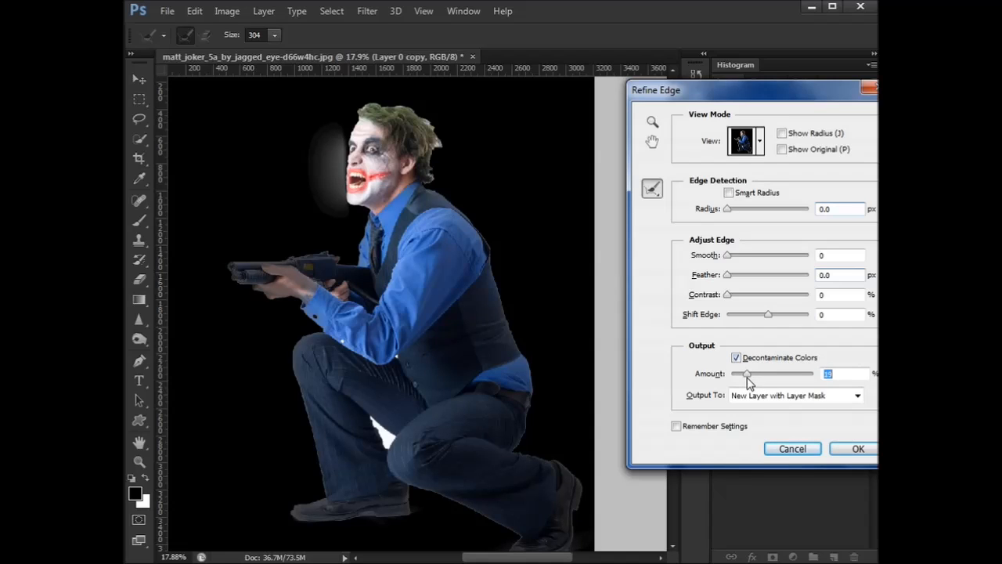
drag(751, 382, 753, 380)
mouse_move(431, 123)
mouse_down()
mouse_move(458, 164)
mouse_move(451, 109)
mouse_move(391, 86)
mouse_move(350, 93)
mouse_up()
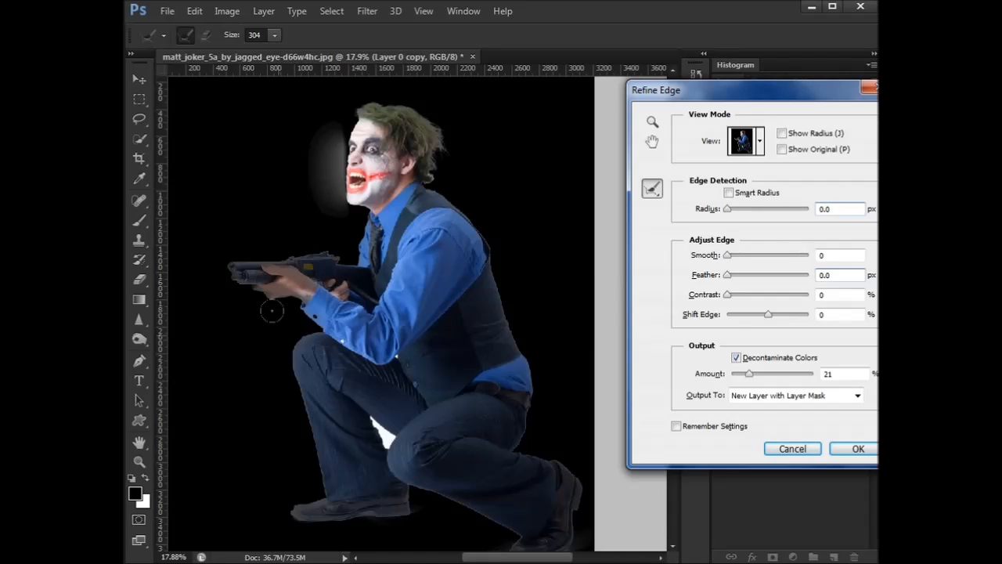
- Erase the edge refinement over the shotgun, hands, front leg and both shoes
mouse_move(277, 280)
mouse_down()
mouse_move(235, 269)
mouse_move(328, 272)
mouse_move(264, 261)
mouse_move(320, 306)
mouse_move(394, 400)
mouse_up()
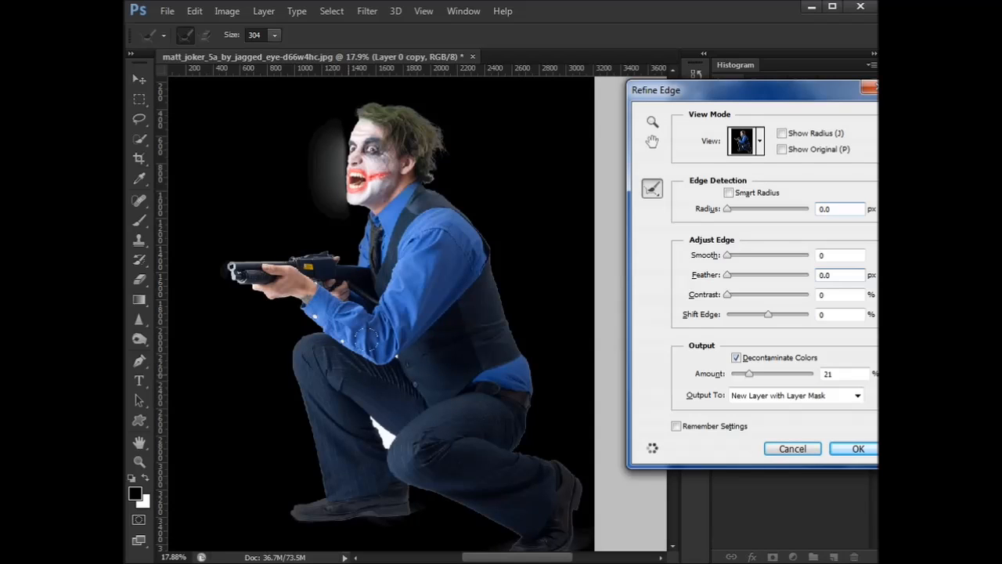
mouse_move(309, 346)
mouse_down()
mouse_move(318, 492)
mouse_move(289, 500)
mouse_move(313, 508)
mouse_move(408, 486)
mouse_up()
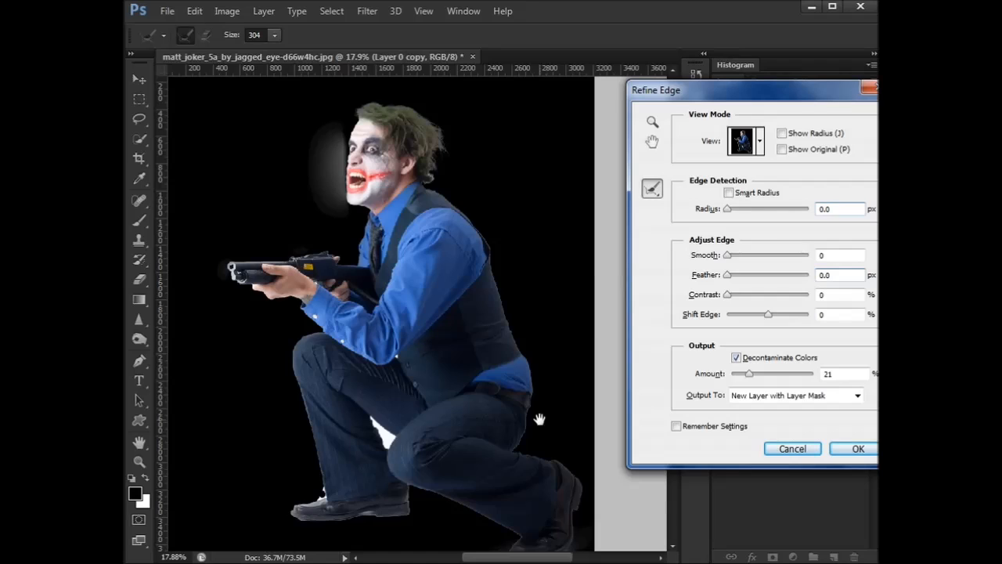
drag(539, 419, 514, 373)
mouse_move(509, 485)
mouse_down()
mouse_move(523, 483)
mouse_move(499, 498)
mouse_up()
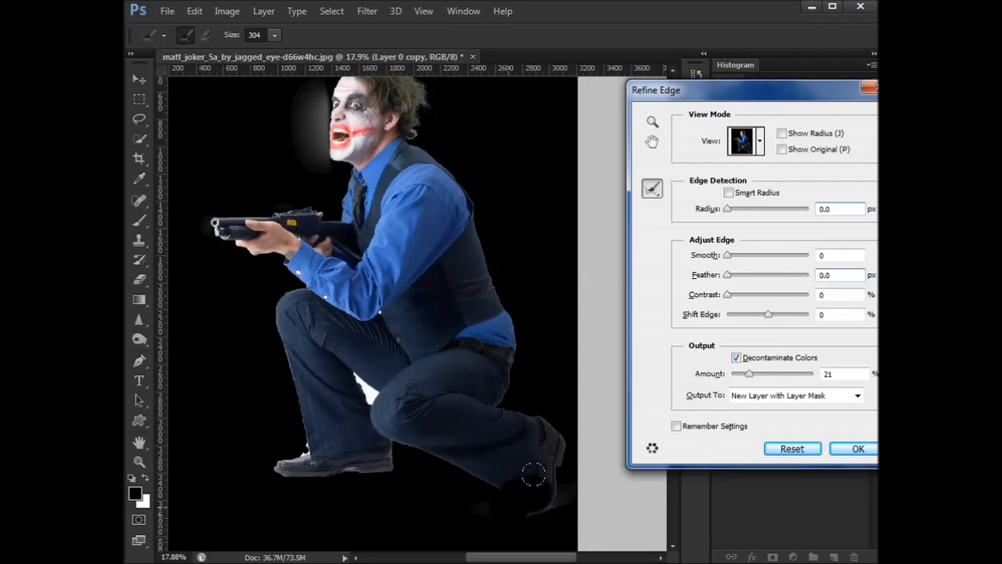
drag(541, 447, 546, 440)
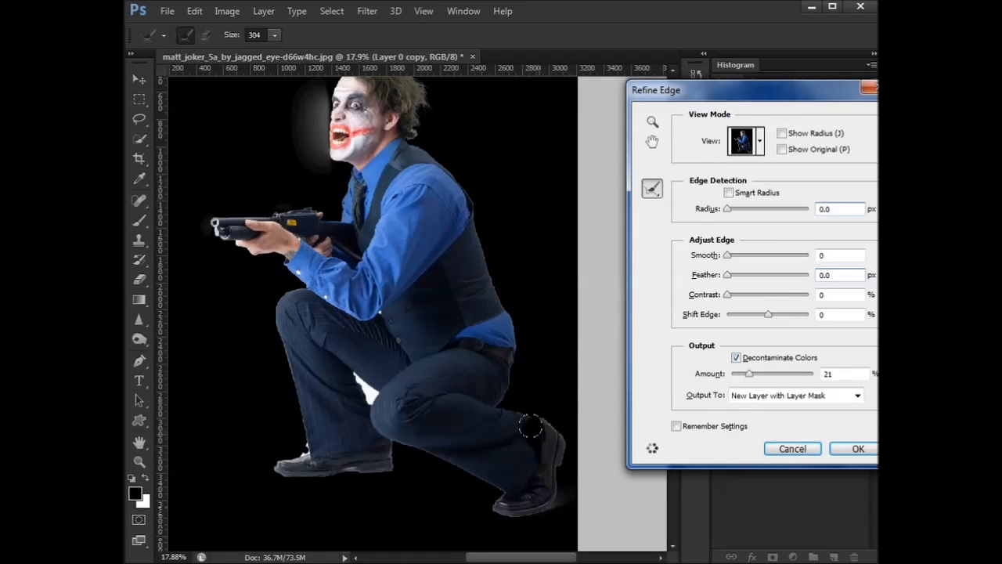
- Clean up the halo beside the face with the refinement brush and output the cutout to a new layer with a layer mask
drag(473, 246, 513, 331)
drag(345, 235, 335, 161)
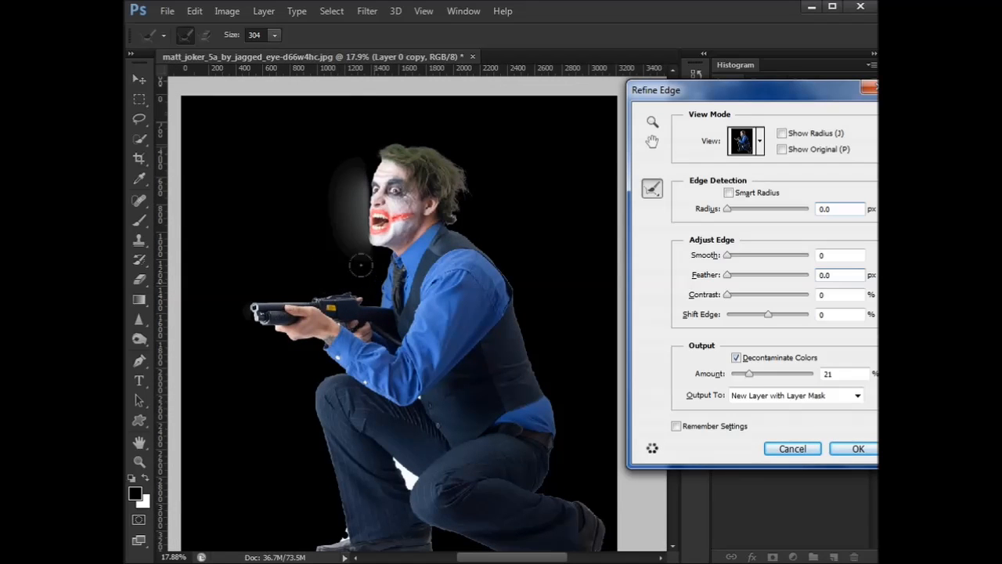
key(alt)
mouse_move(375, 231)
mouse_down()
mouse_move(385, 205)
mouse_move(376, 163)
mouse_up()
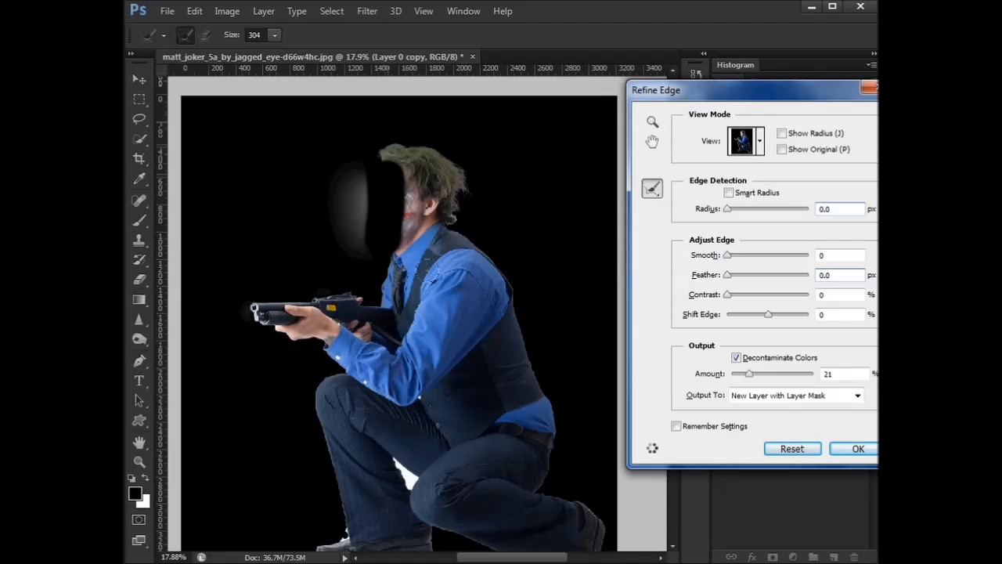
click(851, 450)
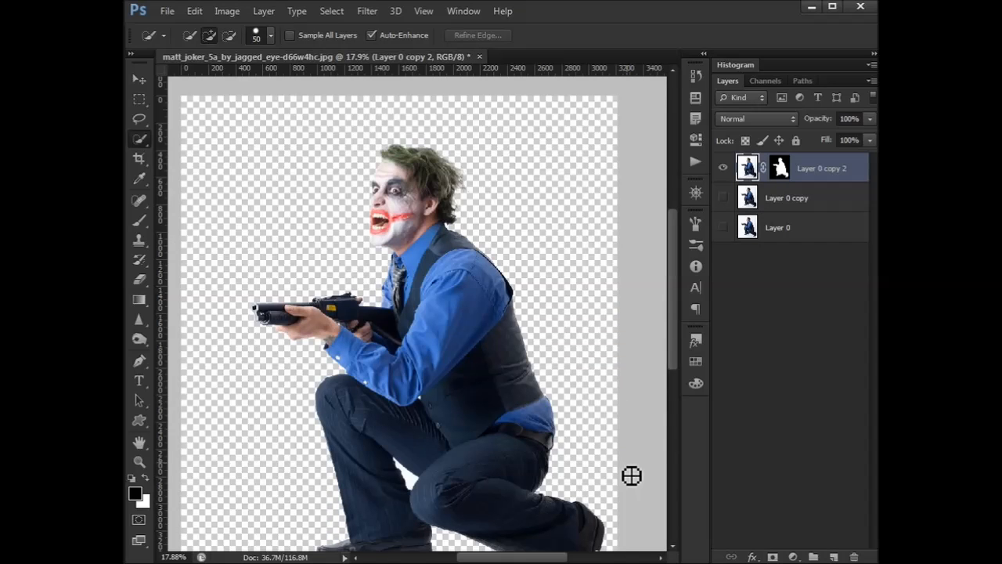
- Add a new layer beneath the masked figure and fill it with white, and finally with black
key(v)
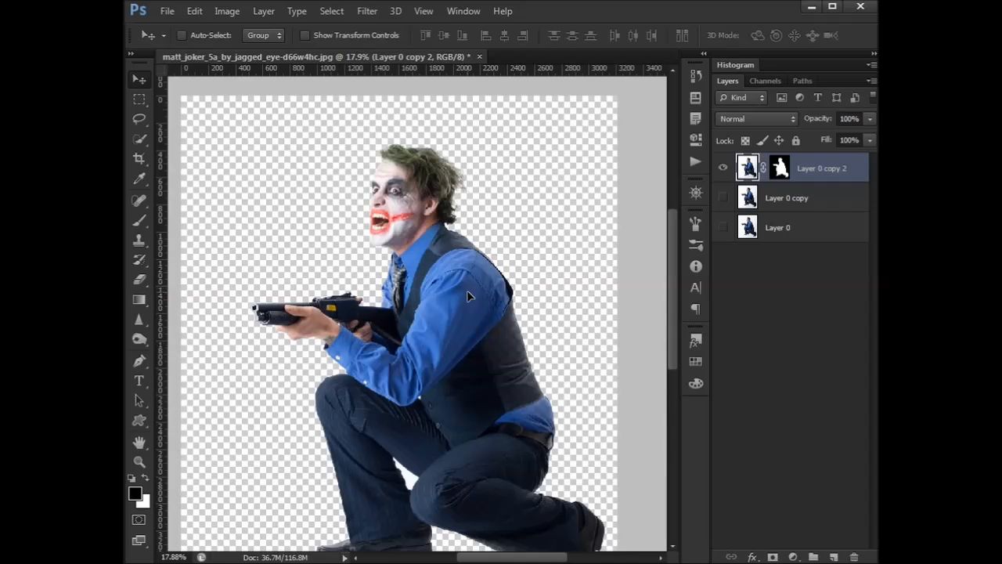
scroll(467, 296, down, 3)
drag(418, 297, 420, 327)
click(835, 556)
drag(782, 168, 783, 212)
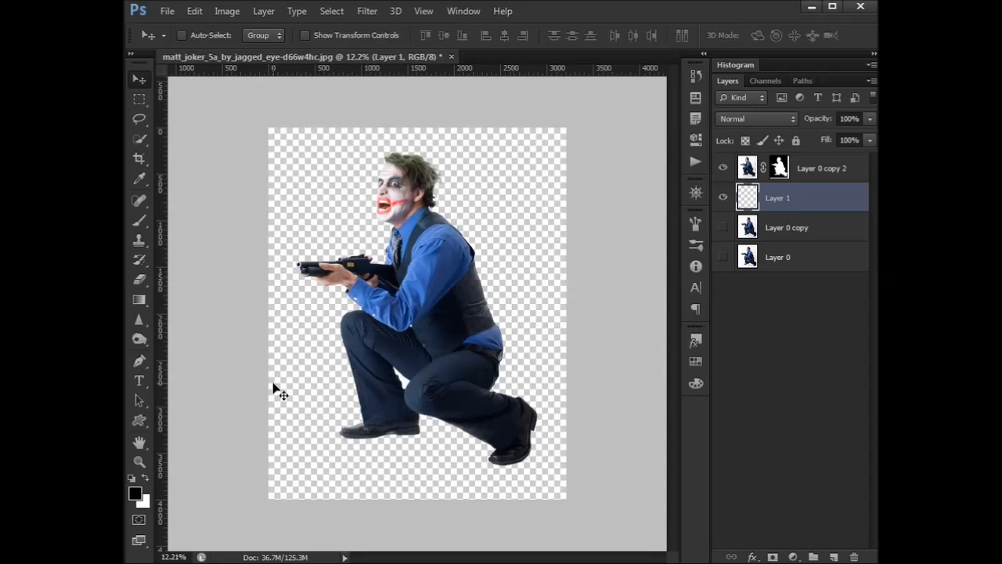
key(ctrl+BackSpace)
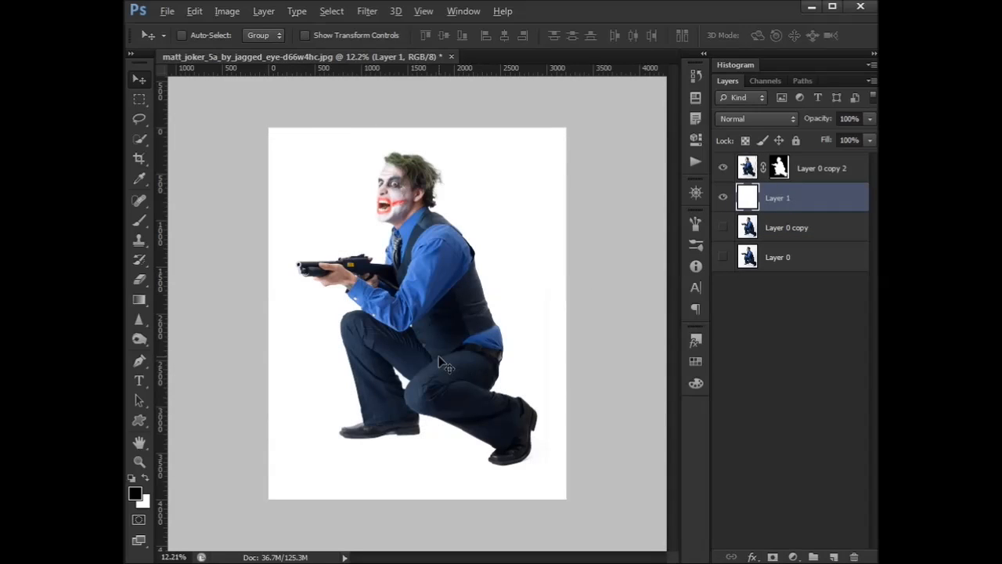
key(alt+BackSpace)
scroll(415, 291, up, 1)
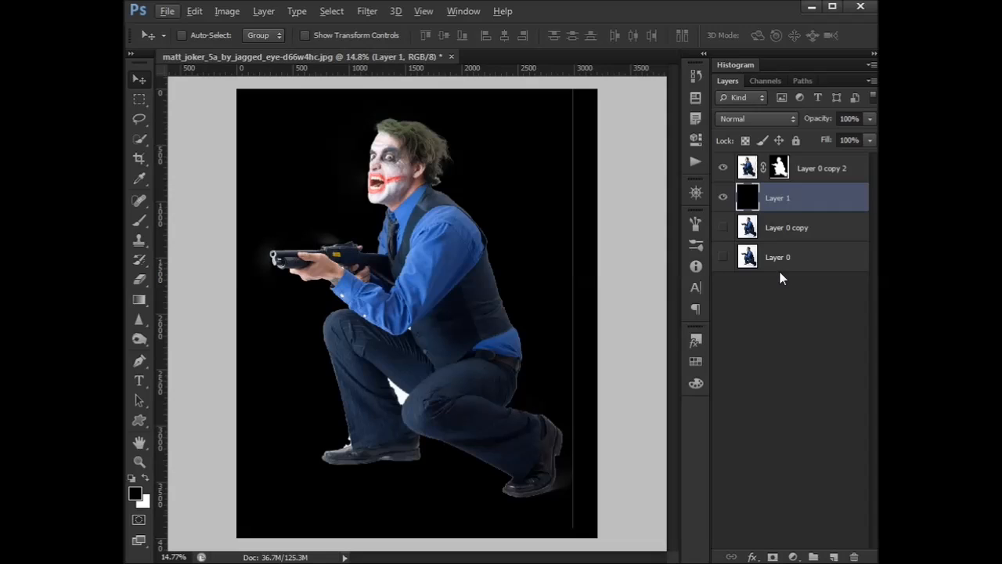
- Paint black on the figure's layer mask with a 100 px brush to hide the stray vertical line and the smudge behind the rear shoe
click(751, 177)
drag(481, 289, 529, 288)
click(777, 178)
key(b)
key(x)
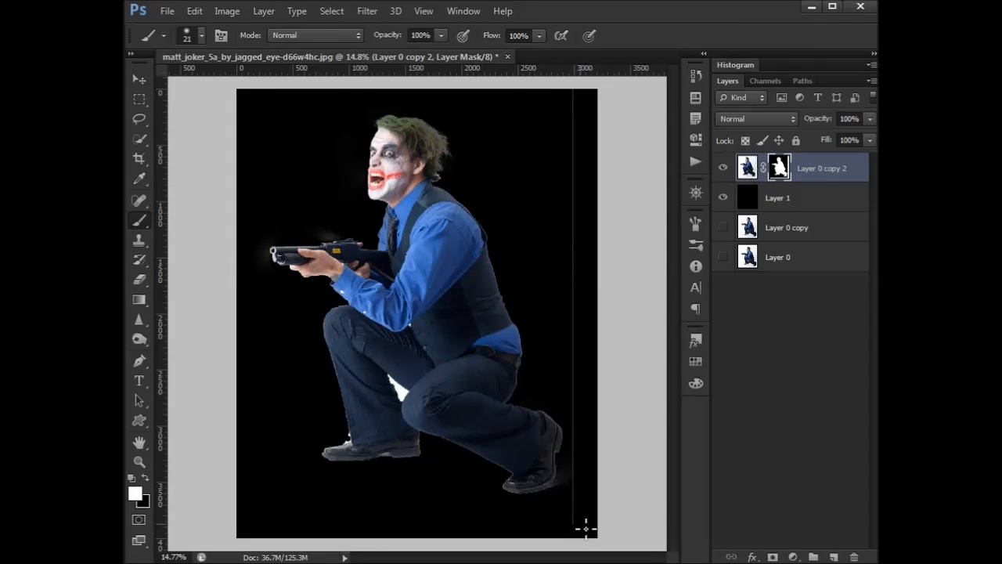
key(x)
drag(439, 386, 489, 398)
right_click(480, 204)
text(100)
key(Return)
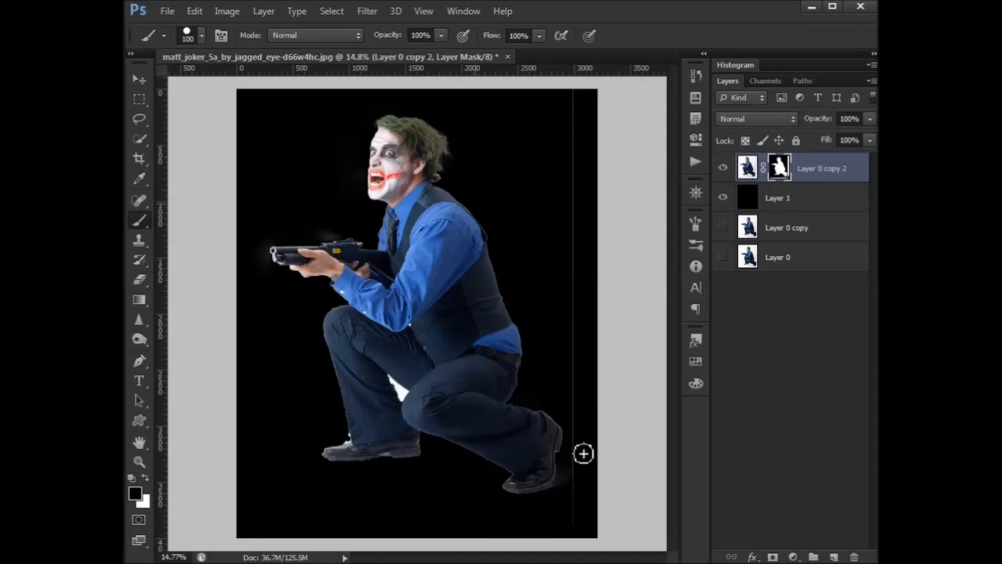
mouse_move(582, 543)
mouse_down()
mouse_move(566, 513)
mouse_move(575, 302)
mouse_move(566, 73)
mouse_up()
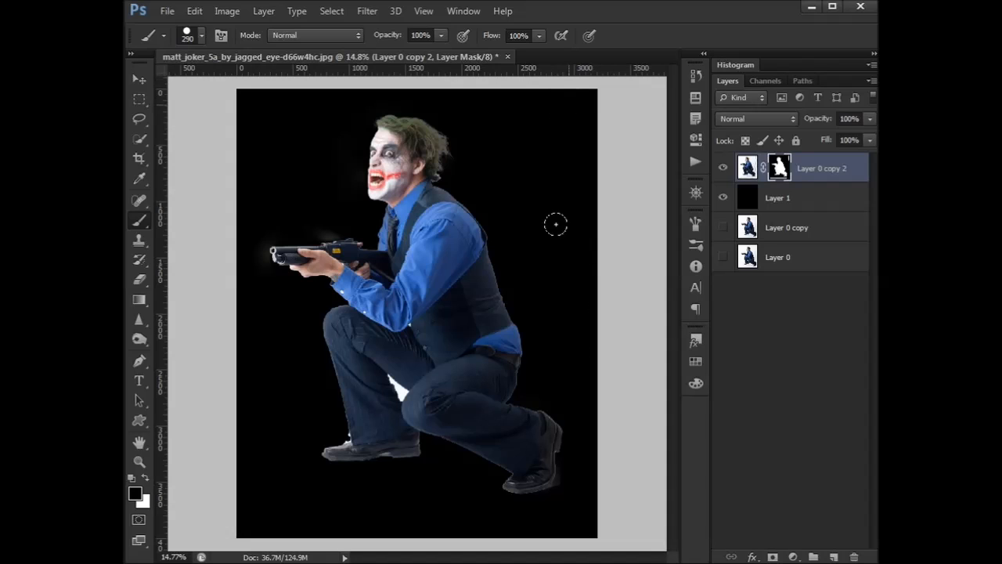
- Adjust the brush and paint out the hazy halo above and around the shotgun on the layer mask
scroll(298, 193, up, 5)
drag(425, 206, 464, 225)
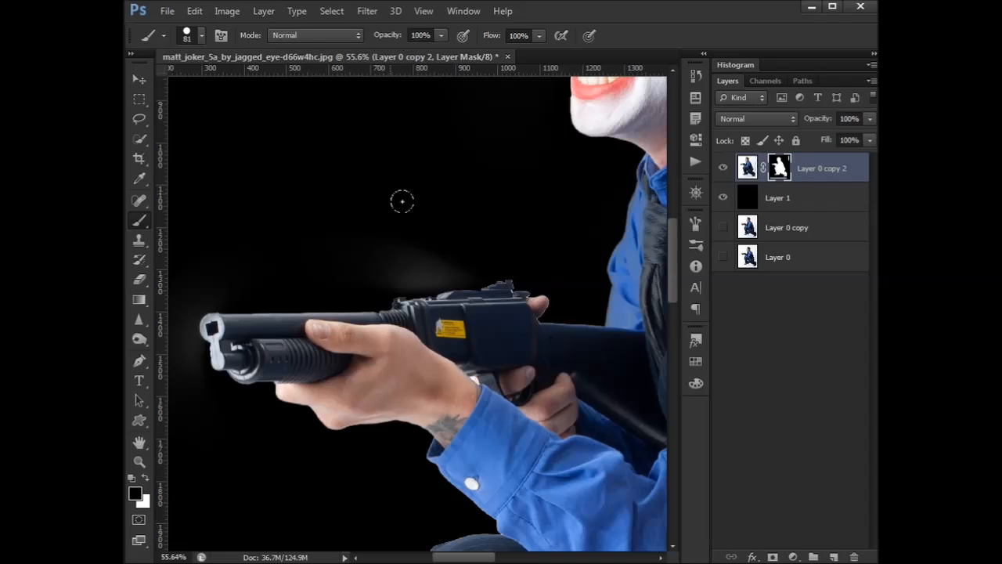
right_click(463, 274)
drag(492, 251, 476, 250)
click(362, 112)
mouse_move(412, 235)
mouse_down()
mouse_move(433, 242)
mouse_move(371, 253)
mouse_move(456, 248)
mouse_move(330, 263)
mouse_move(520, 233)
mouse_up()
mouse_move(401, 293)
mouse_down()
mouse_move(398, 319)
mouse_move(422, 337)
mouse_move(405, 294)
mouse_move(412, 254)
mouse_move(464, 239)
mouse_move(414, 265)
mouse_move(414, 314)
mouse_move(384, 300)
mouse_up()
- Retouch the mask edge around the shotgun's muzzle with a 31 px brush, alternating between white and black
key(x)
scroll(466, 311, up, 5)
mouse_move(433, 286)
mouse_down()
mouse_move(403, 268)
mouse_move(422, 243)
mouse_move(407, 260)
mouse_up()
key(x)
mouse_move(403, 214)
mouse_down()
mouse_move(374, 267)
mouse_move(397, 264)
mouse_move(421, 237)
mouse_up()
key(x)
key(alt)
key(x)
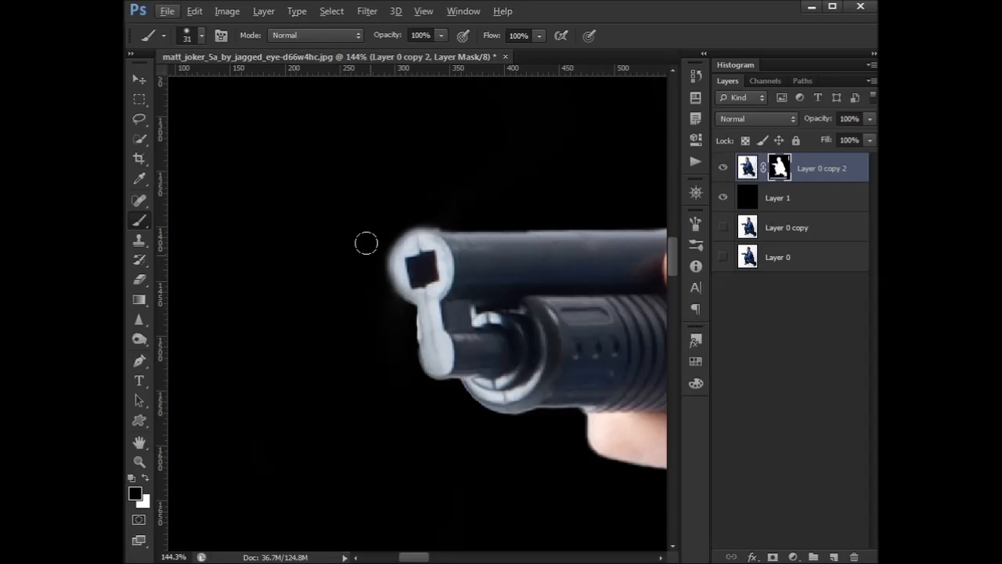
- Select the white gap between the legs with Quick Selection, fill it with black on the layer mask and deselect
scroll(394, 313, down, 3)
drag(580, 361, 292, 323)
scroll(437, 382, down, 1)
scroll(438, 382, up, 3)
drag(499, 484, 293, 261)
drag(423, 450, 195, 114)
mouse_move(397, 407)
mouse_down()
mouse_move(588, 330)
mouse_move(621, 385)
mouse_up()
scroll(497, 343, up, 4)
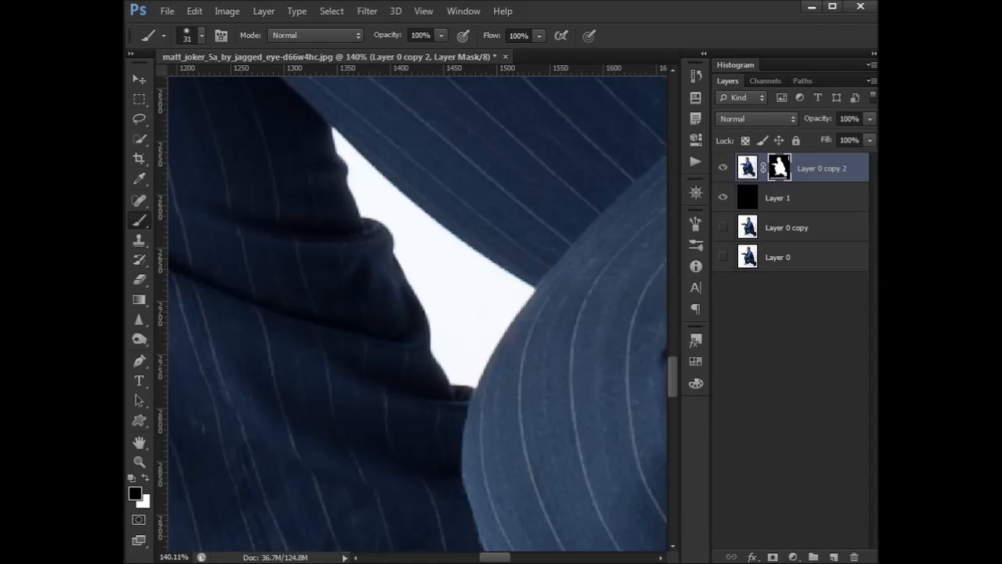
click(749, 166)
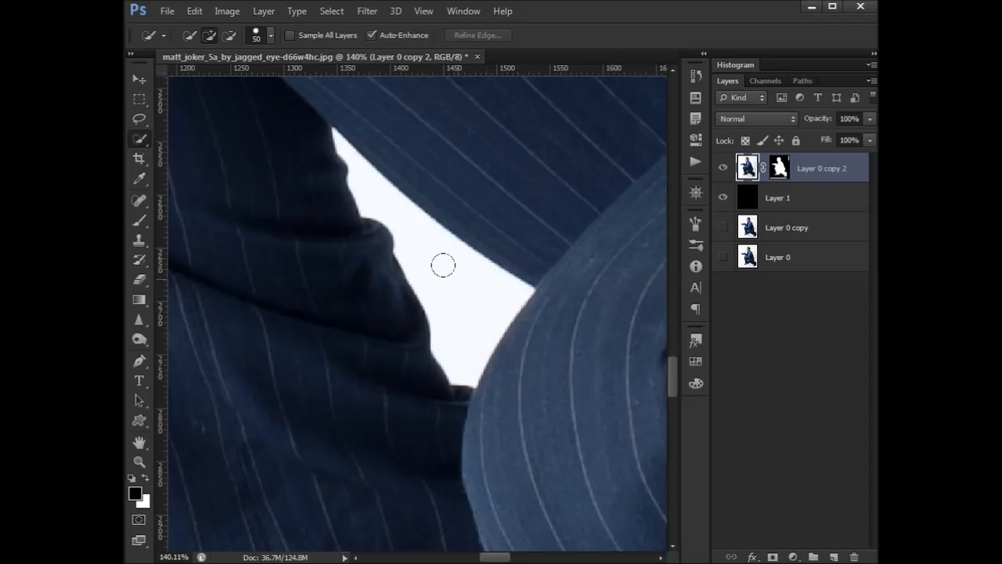
drag(380, 195, 391, 210)
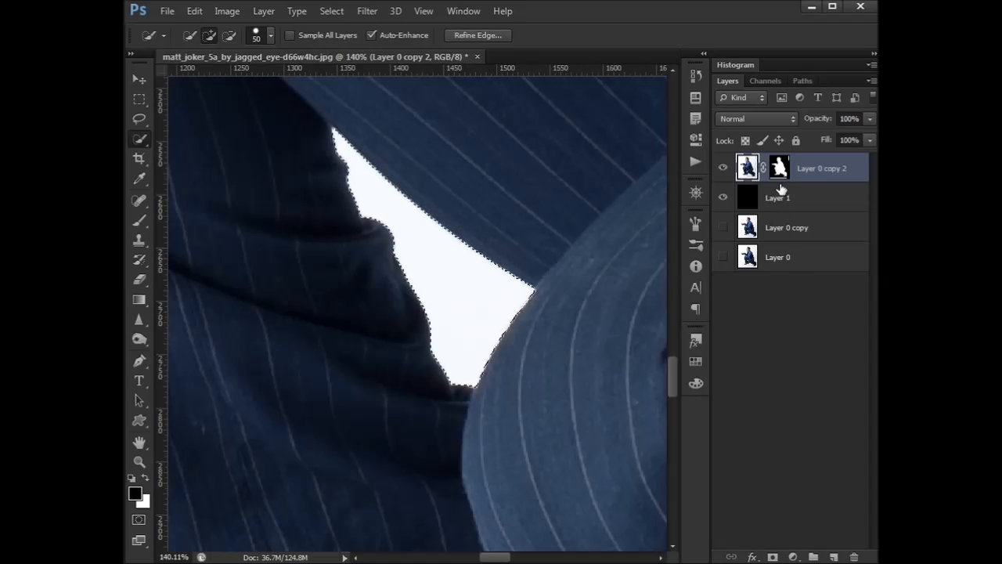
click(778, 171)
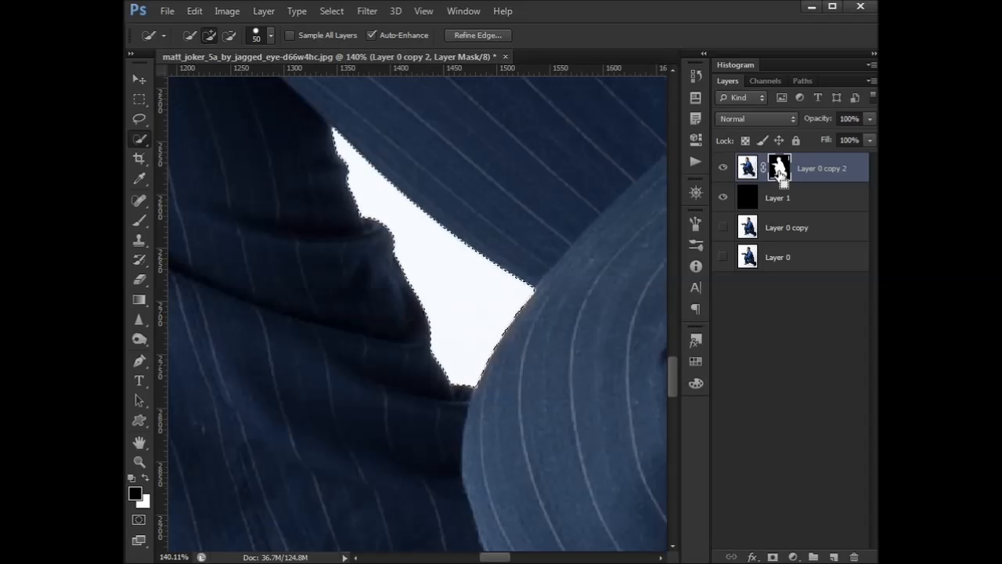
key(alt+BackSpace)
key(ctrl+d)
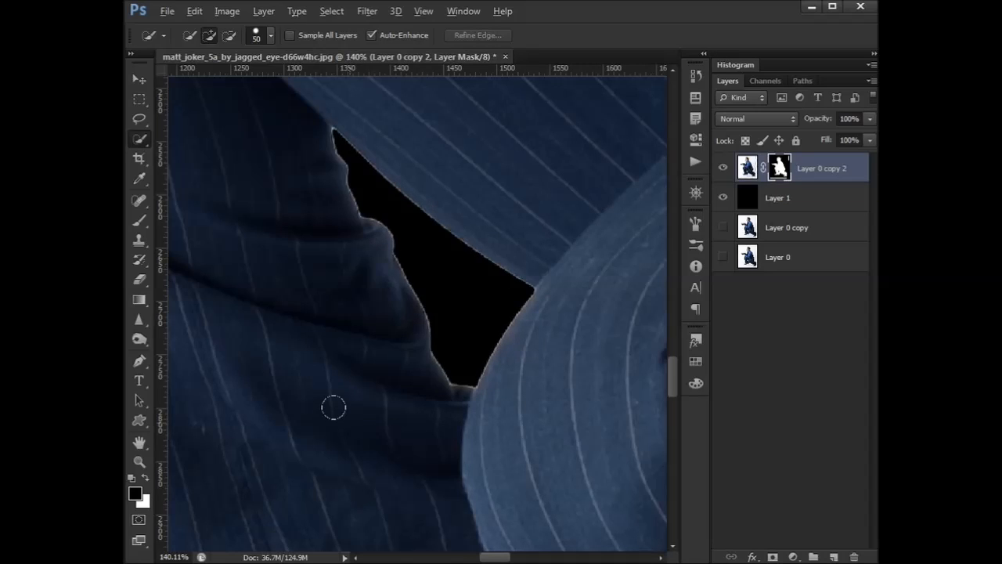
- Try to select the white remnant beside the front trouser leg with Quick Selection and fill it on the layer mask
scroll(334, 407, down, 5)
scroll(250, 499, up, 3)
scroll(313, 391, up, 3)
scroll(263, 376, up, 2)
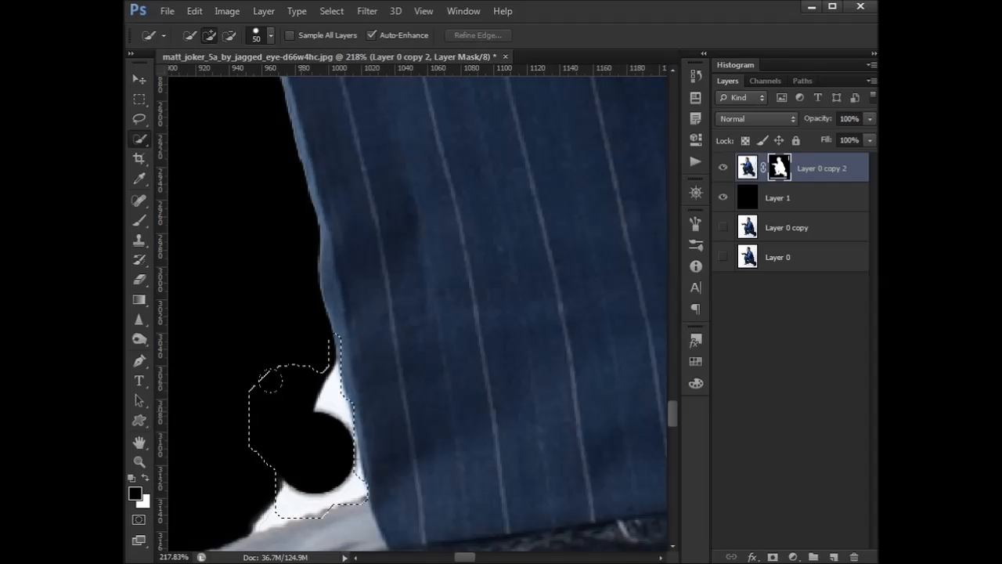
key(ctrl+BackSpace)
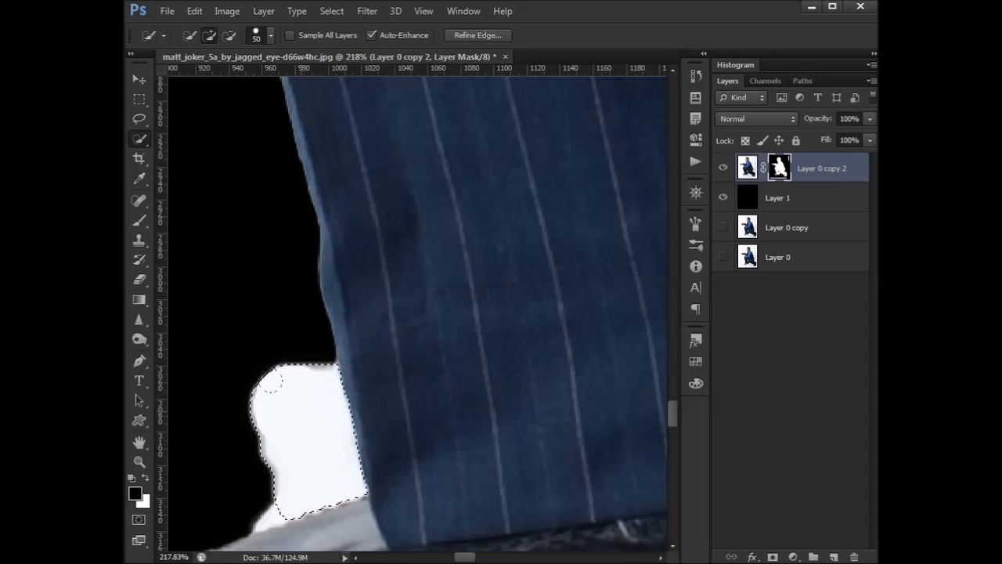
key(alt+BackSpace)
key(ctrl+z)
key(ctrl+alt+z)
key(ctrl+alt+z)
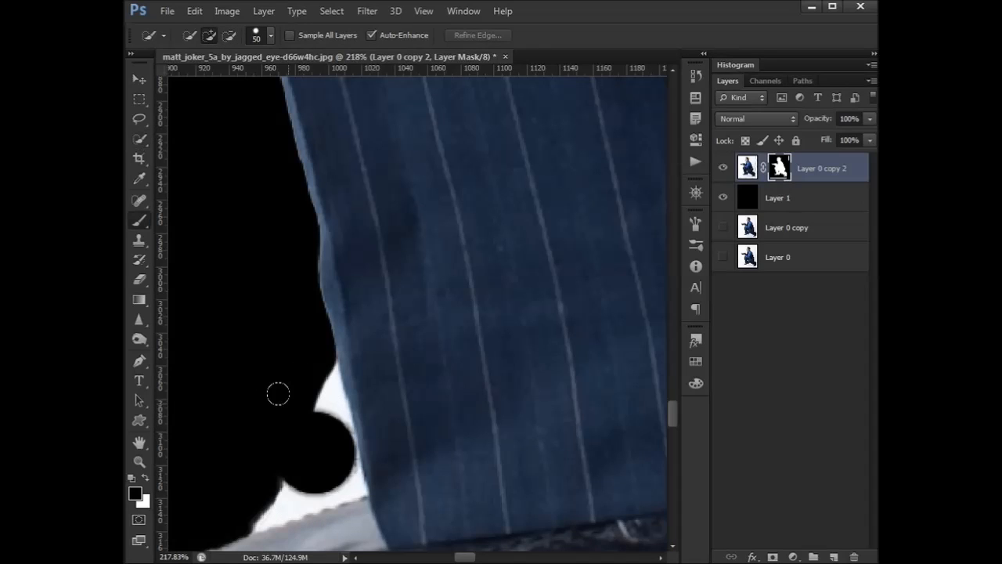
- Paint out the white remnant between the front trouser leg and shoe on the layer mask with a 21 px black brush
key(b)
right_click(286, 395)
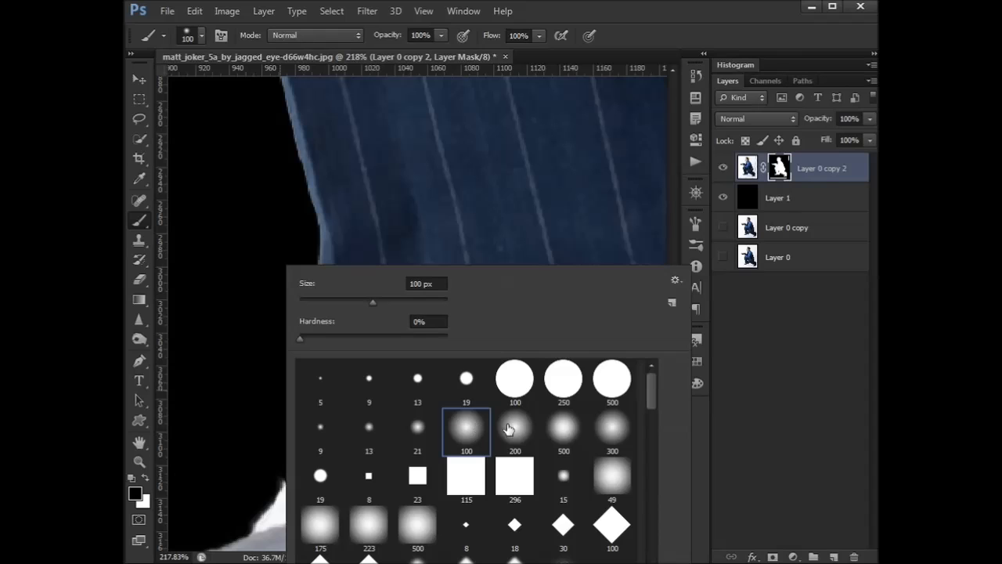
click(211, 378)
scroll(284, 444, up, 4)
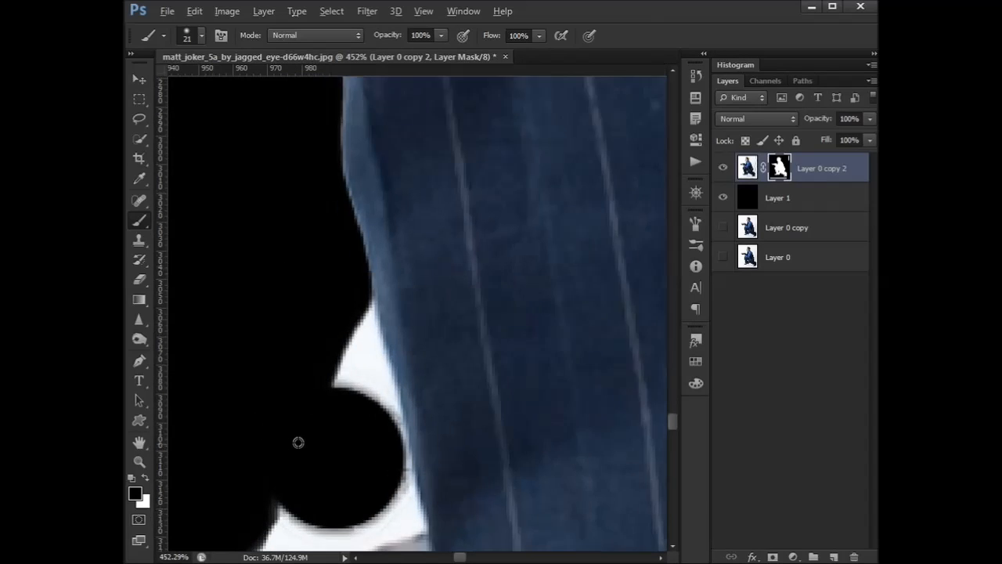
mouse_move(345, 405)
mouse_down()
mouse_move(350, 378)
mouse_move(374, 392)
mouse_move(346, 300)
mouse_move(407, 403)
mouse_up()
drag(298, 385, 424, 275)
mouse_move(519, 362)
mouse_down()
mouse_move(509, 402)
mouse_move(431, 416)
mouse_move(397, 393)
mouse_move(312, 463)
mouse_move(331, 448)
mouse_move(469, 410)
mouse_move(318, 473)
mouse_move(401, 444)
mouse_move(501, 449)
mouse_up()
- Clean the light fringe along the front trouser leg's lower edge and shoe corner with an 8 px black brush
scroll(505, 449, up, 7)
drag(658, 357, 306, 354)
mouse_move(286, 401)
mouse_down()
mouse_move(352, 314)
mouse_move(328, 319)
mouse_move(342, 349)
mouse_up()
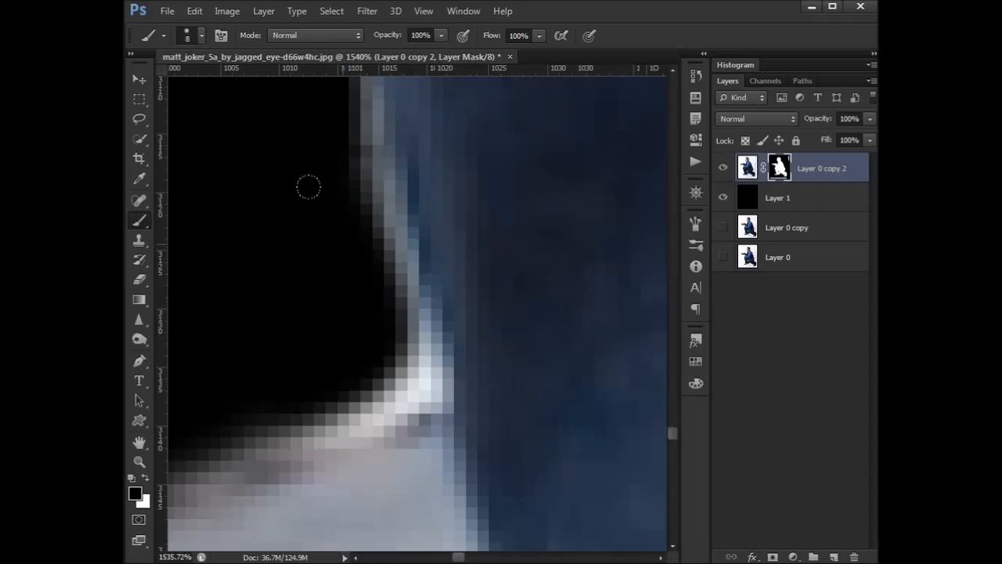
drag(308, 187, 372, 403)
mouse_move(394, 441)
mouse_down()
mouse_move(340, 162)
mouse_move(350, 192)
mouse_up()
mouse_move(365, 246)
mouse_down()
mouse_move(377, 440)
mouse_move(331, 274)
mouse_move(305, 114)
mouse_move(355, 387)
mouse_up()
drag(358, 468, 365, 367)
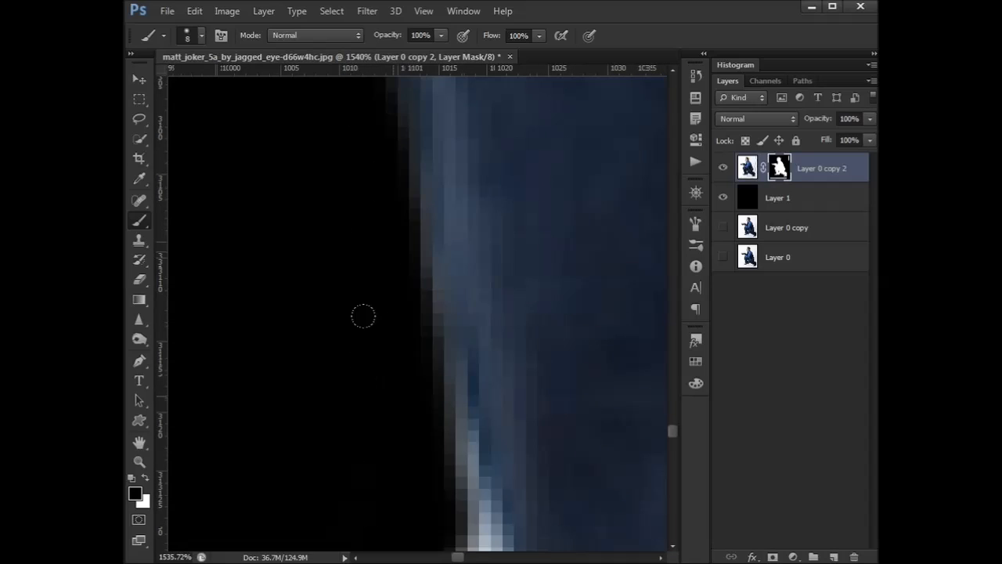
drag(389, 406, 396, 451)
mouse_move(396, 451)
mouse_down()
mouse_move(351, 143)
mouse_move(383, 199)
mouse_move(381, 251)
mouse_move(317, 270)
mouse_move(377, 238)
mouse_up()
- Paint black along the front shoe's upper edge near the trouser hem to remove the remaining fringe
drag(316, 298, 596, 207)
mouse_move(510, 181)
mouse_down()
mouse_move(326, 270)
mouse_move(549, 155)
mouse_up()
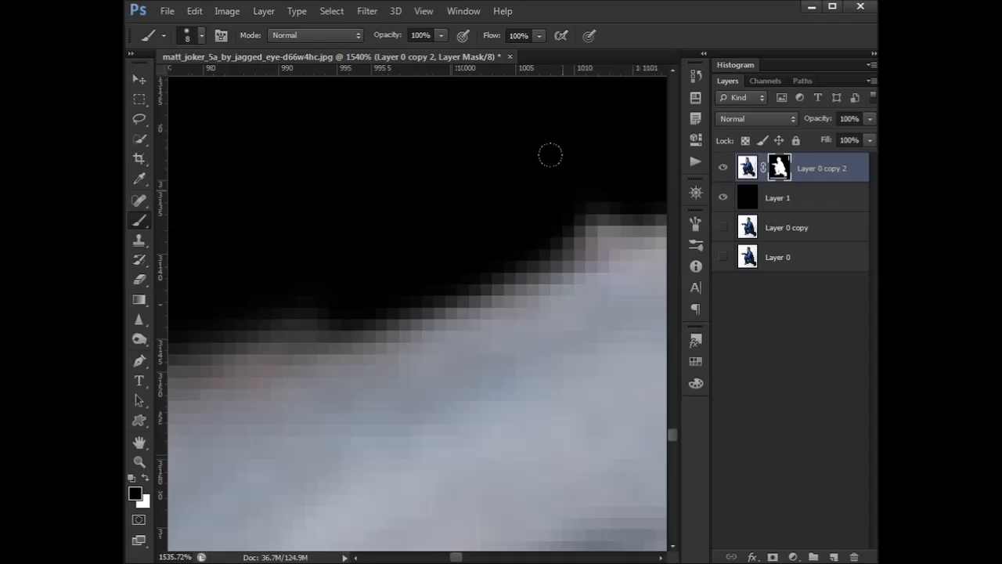
drag(339, 214, 554, 137)
mouse_move(517, 205)
mouse_down()
mouse_move(243, 291)
mouse_move(262, 307)
mouse_up()
mouse_move(294, 293)
mouse_down()
mouse_move(533, 241)
mouse_move(350, 297)
mouse_move(237, 363)
mouse_move(517, 199)
mouse_up()
mouse_move(451, 239)
mouse_down()
mouse_move(224, 320)
mouse_move(562, 242)
mouse_up()
- Continue masking the front shoe's upper edge towards the toe with the 8 px brush, undoing a stray stroke
mouse_move(577, 276)
mouse_down()
mouse_move(318, 316)
mouse_move(252, 371)
mouse_up()
key(ctrl+z)
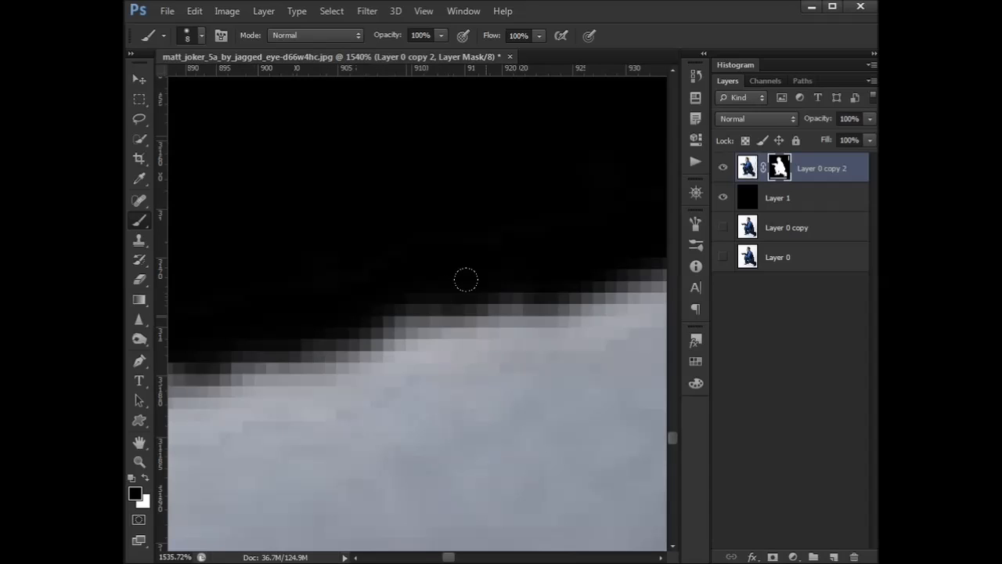
drag(578, 289, 301, 354)
drag(309, 319, 654, 237)
mouse_move(573, 299)
mouse_down()
mouse_move(389, 290)
mouse_move(338, 348)
mouse_up()
scroll(423, 284, down, 5)
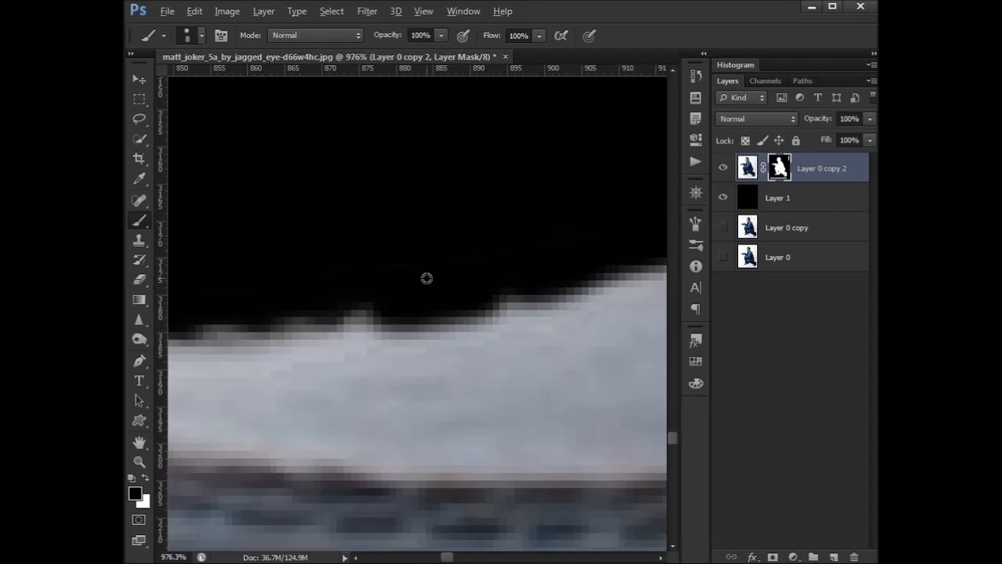
- Touch up the mask along the front shoe's upper edge with a 31 px white brush to smooth its outline
scroll(433, 282, down, 5)
scroll(474, 248, up, 5)
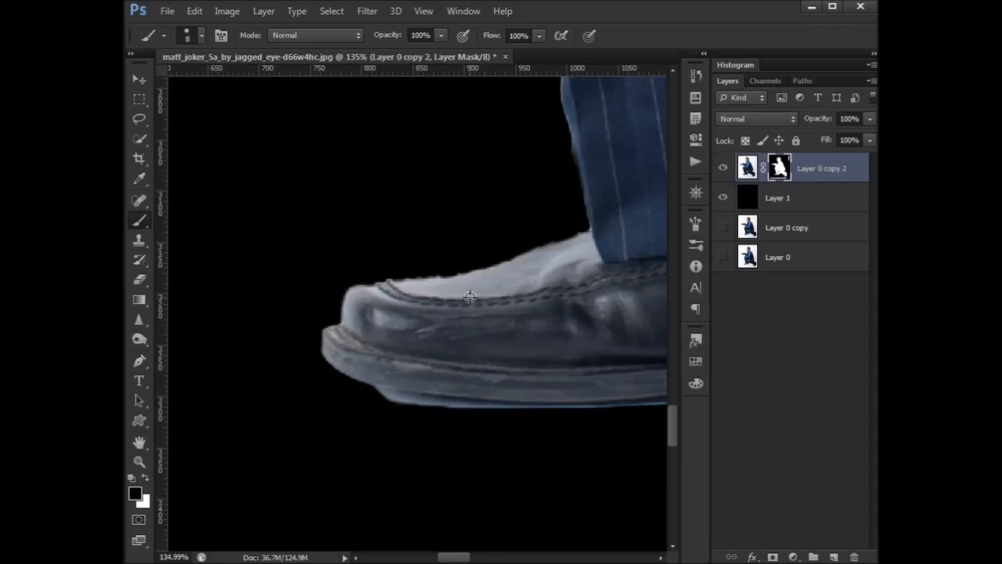
mouse_move(400, 284)
mouse_down()
mouse_move(550, 238)
mouse_move(413, 287)
mouse_up()
drag(602, 243, 337, 328)
drag(474, 262, 449, 264)
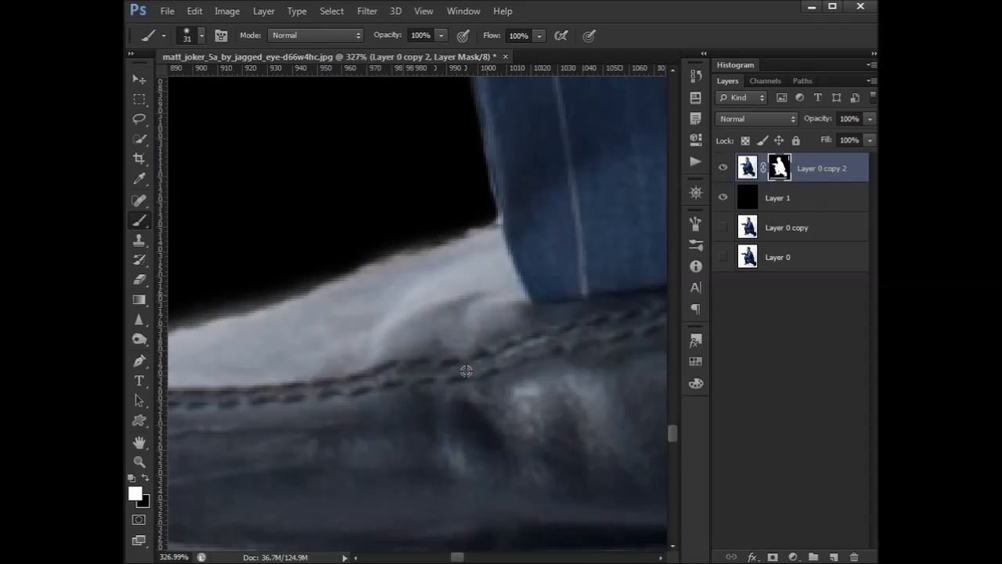
scroll(466, 370, down, 10)
drag(269, 333, 100, 418)
drag(368, 339, 327, 376)
mouse_move(427, 352)
mouse_down()
mouse_move(391, 391)
mouse_move(461, 408)
mouse_move(443, 389)
mouse_up()
- Compare the cutout with the original photo by toggling the visibility of Layer 1, Layer 0 copy and Layer 0 copy 2
click(748, 168)
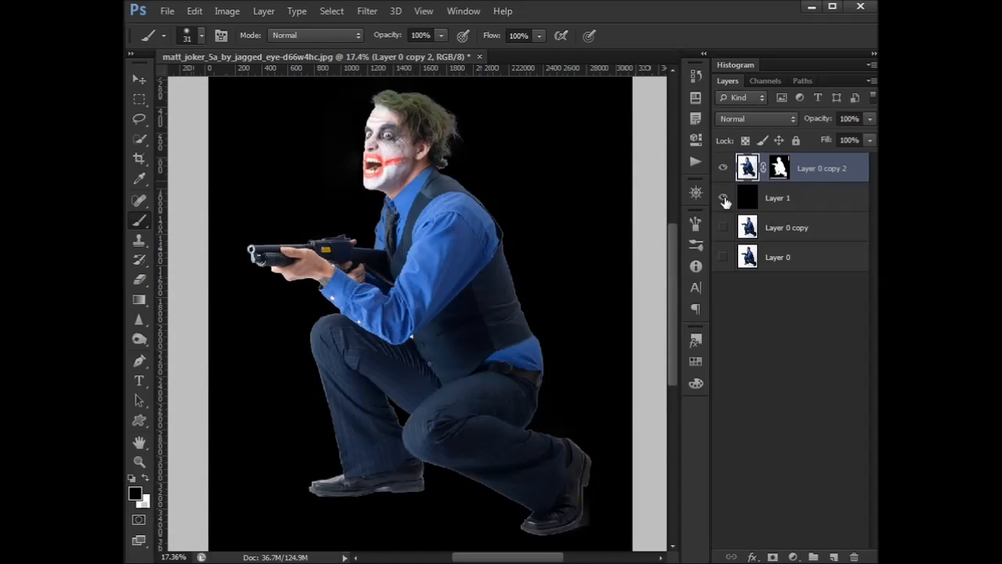
click(723, 198)
click(723, 227)
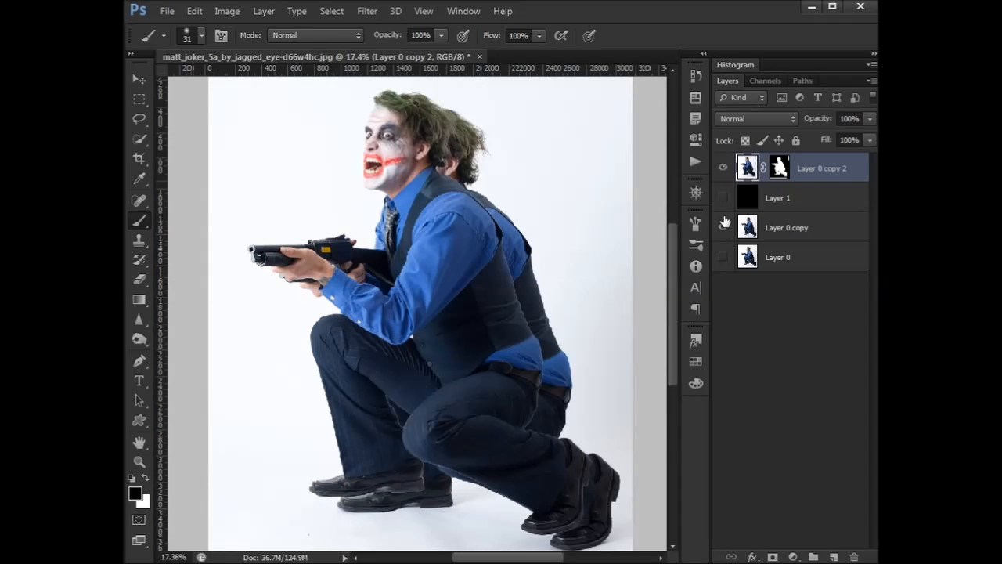
click(724, 173)
click(723, 227)
click(723, 198)
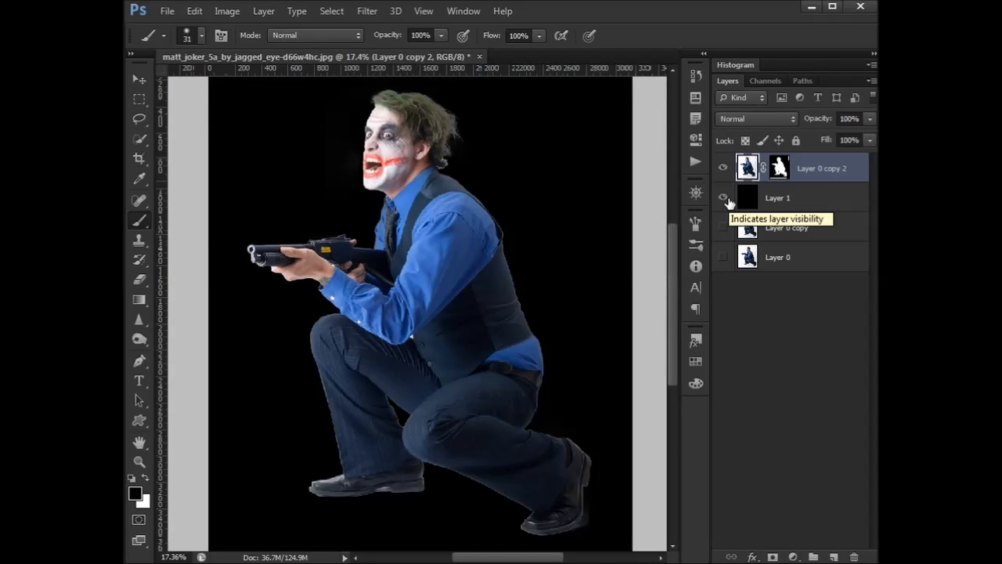
- Hide the black Layer 1, add a new empty layer and merge it with Layer 0 copy 2
click(724, 198)
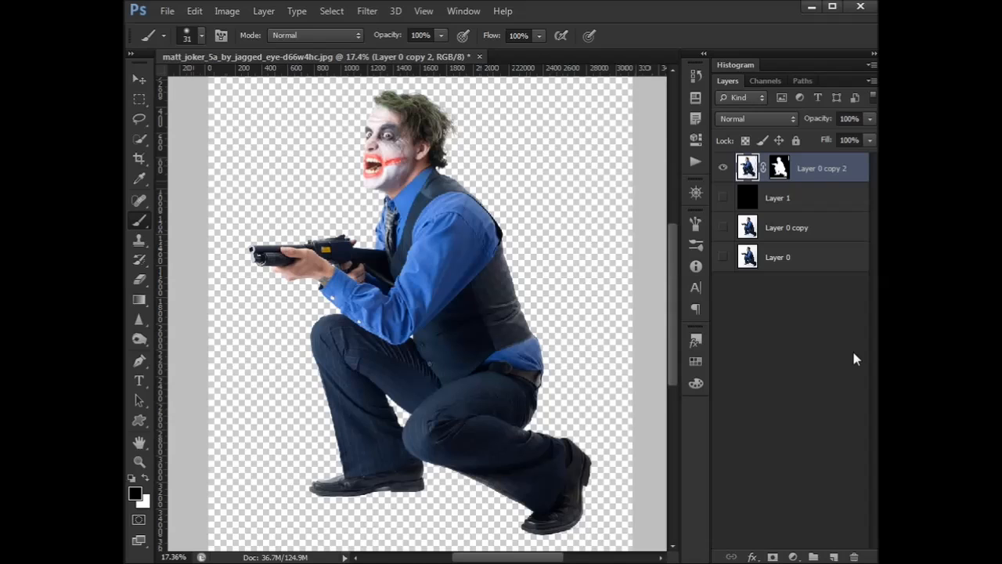
click(834, 556)
ctrl+click(814, 200)
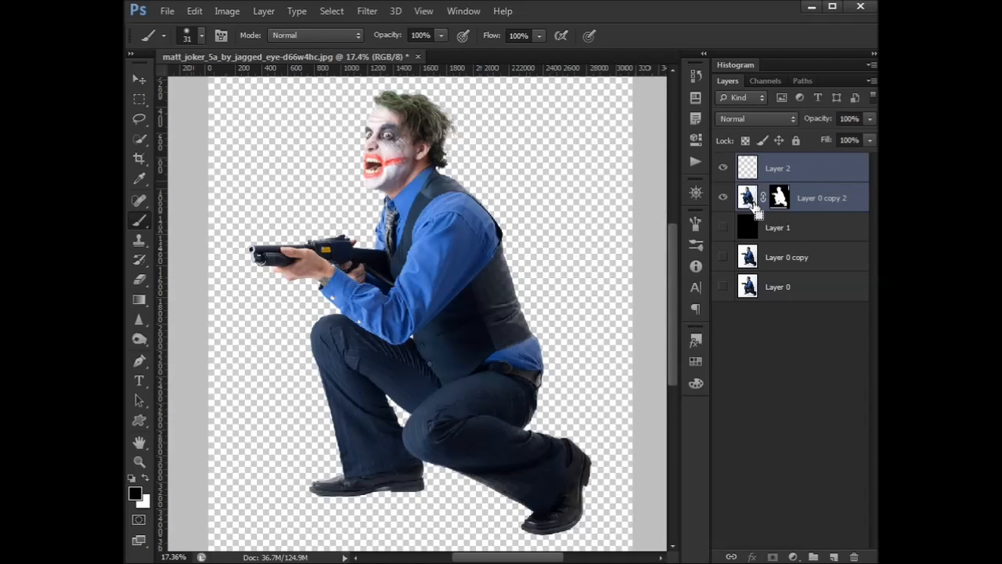
key(ctrl+e)
- Check the merged cutout against black and transparency by toggling Layer 1's visibility, leaving Layer 1 hidden
click(723, 198)
click(727, 199)
click(726, 199)
click(727, 199)
click(727, 199)
click(726, 199)
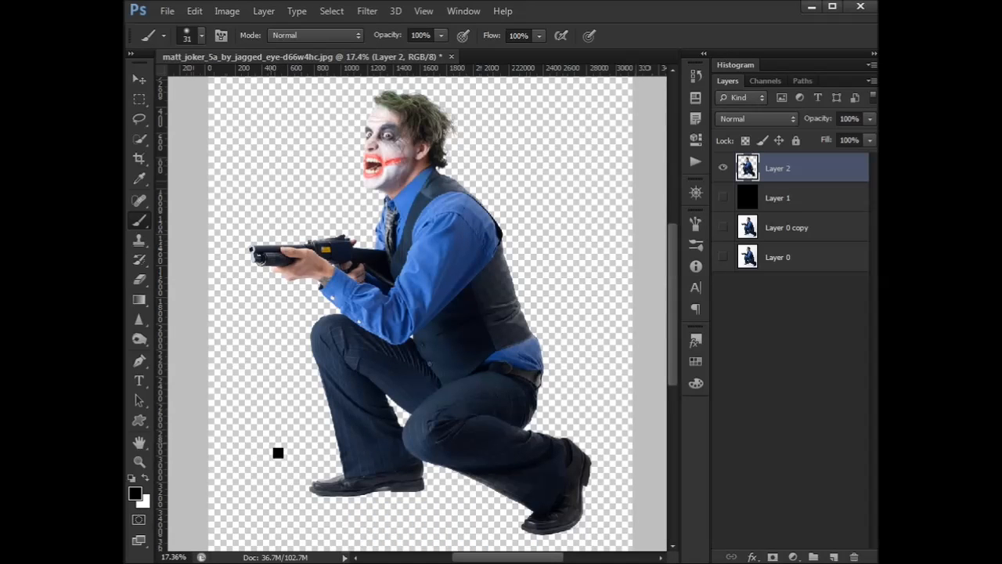